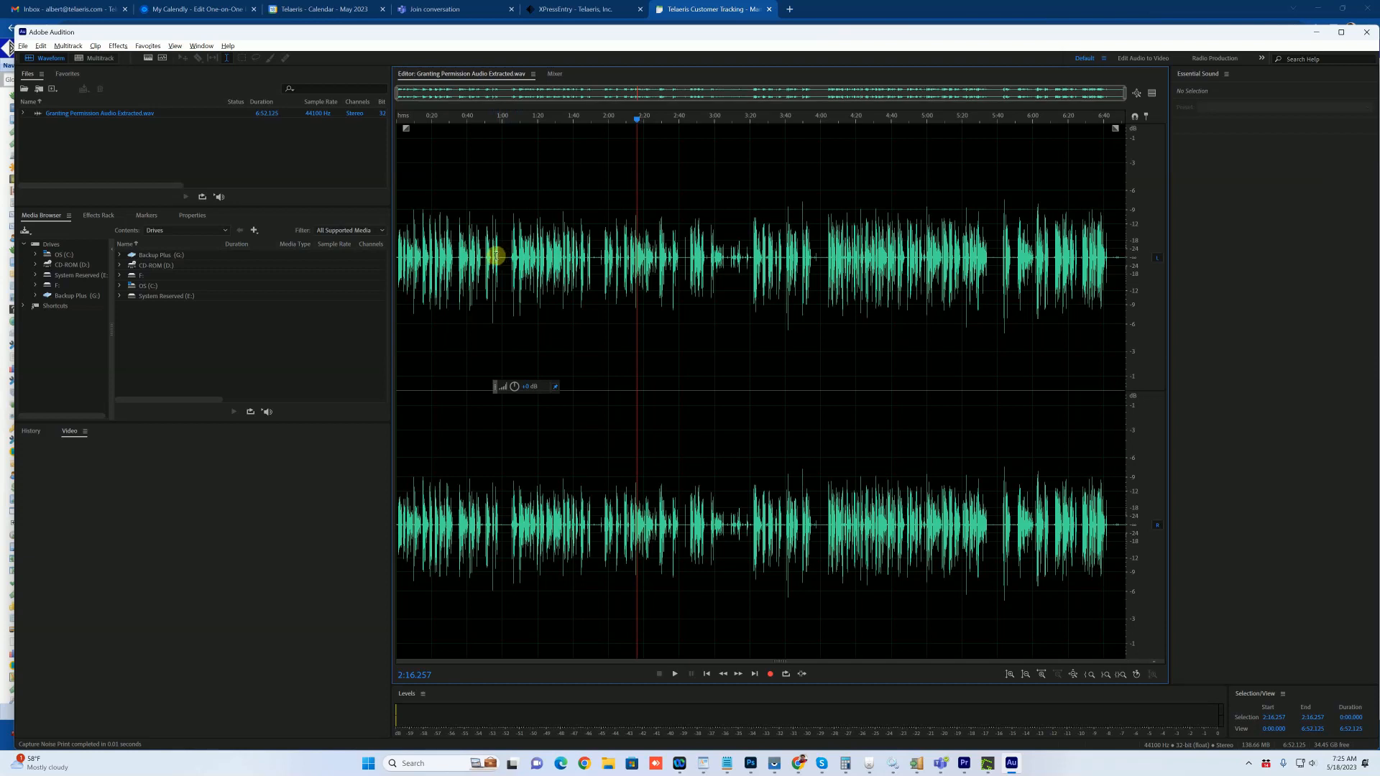
Step: Play the recording from about 0:56, then select the noise-only pause from roughly 0:58 to 1:03
drag(485, 256, 489, 257)
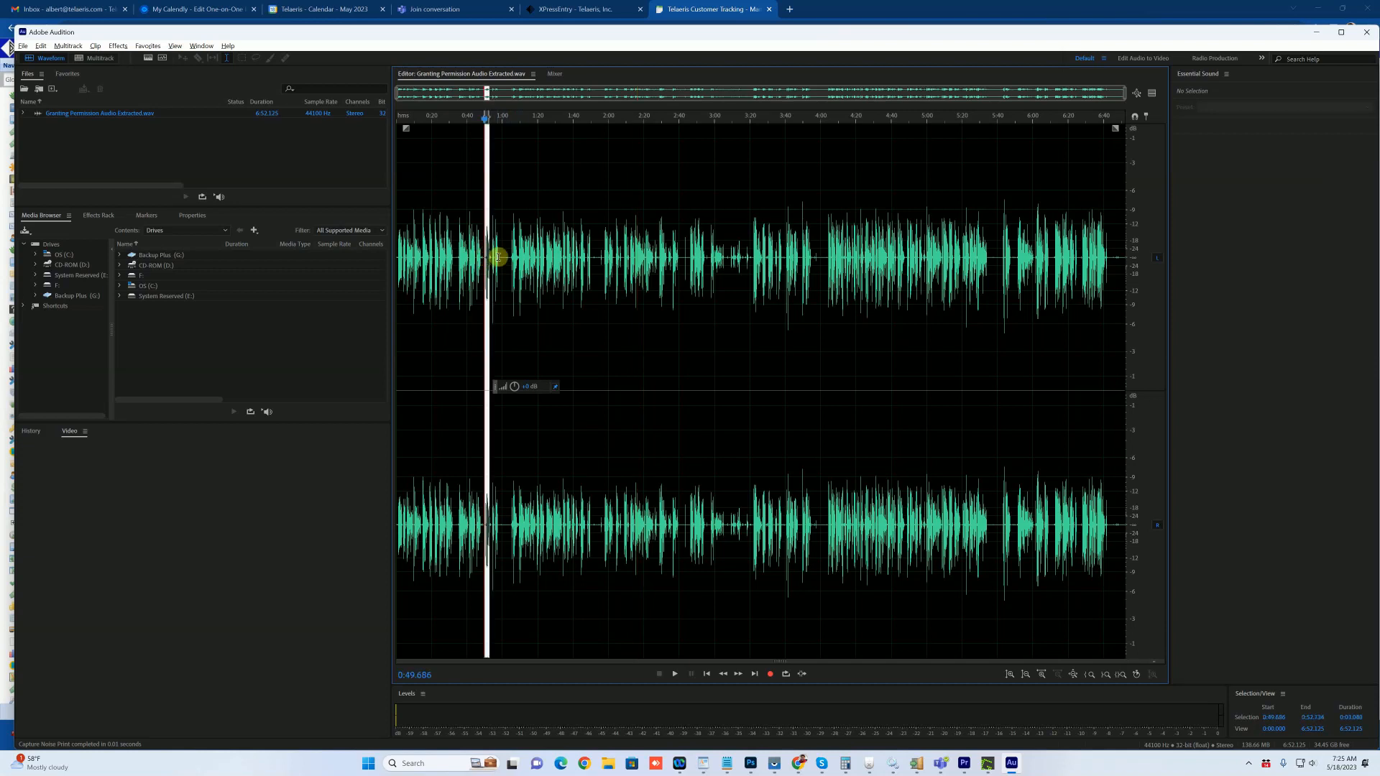
click(495, 258)
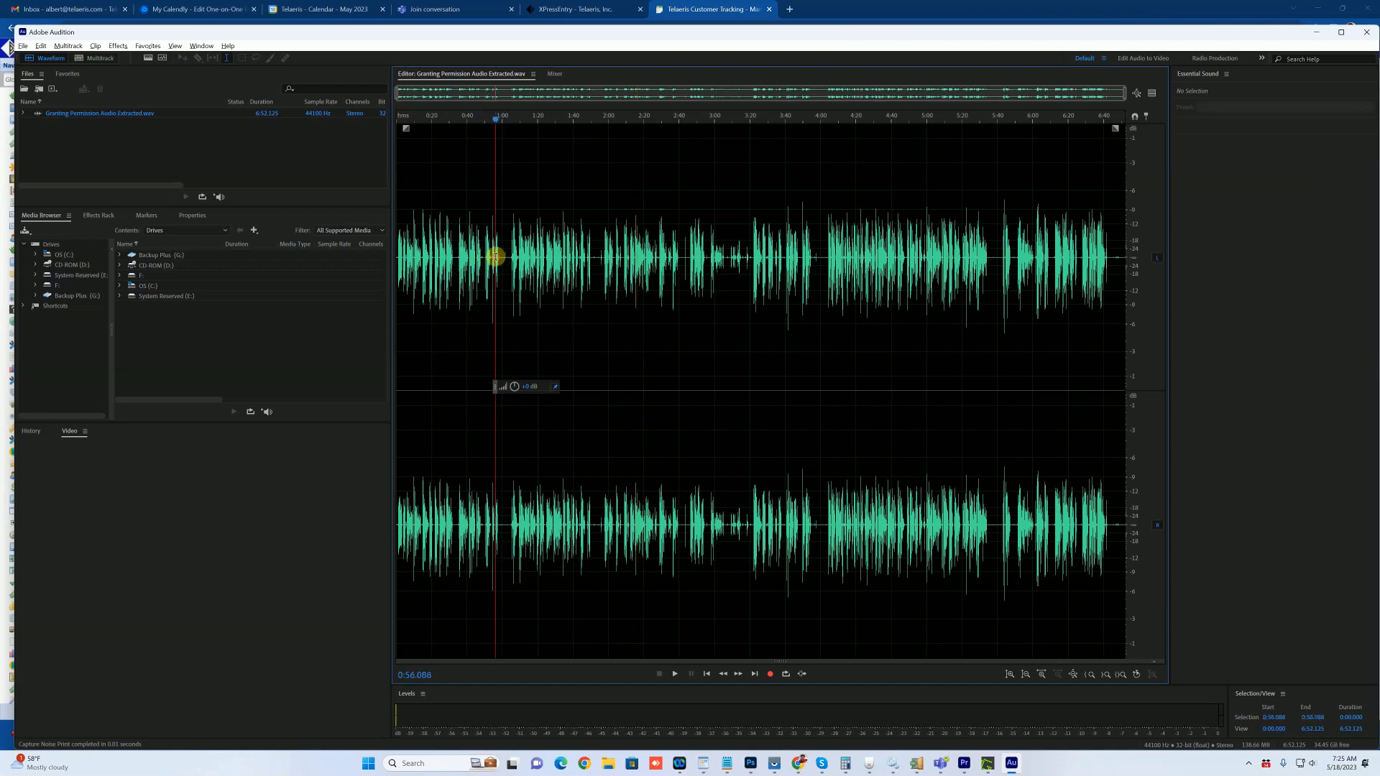
key(space)
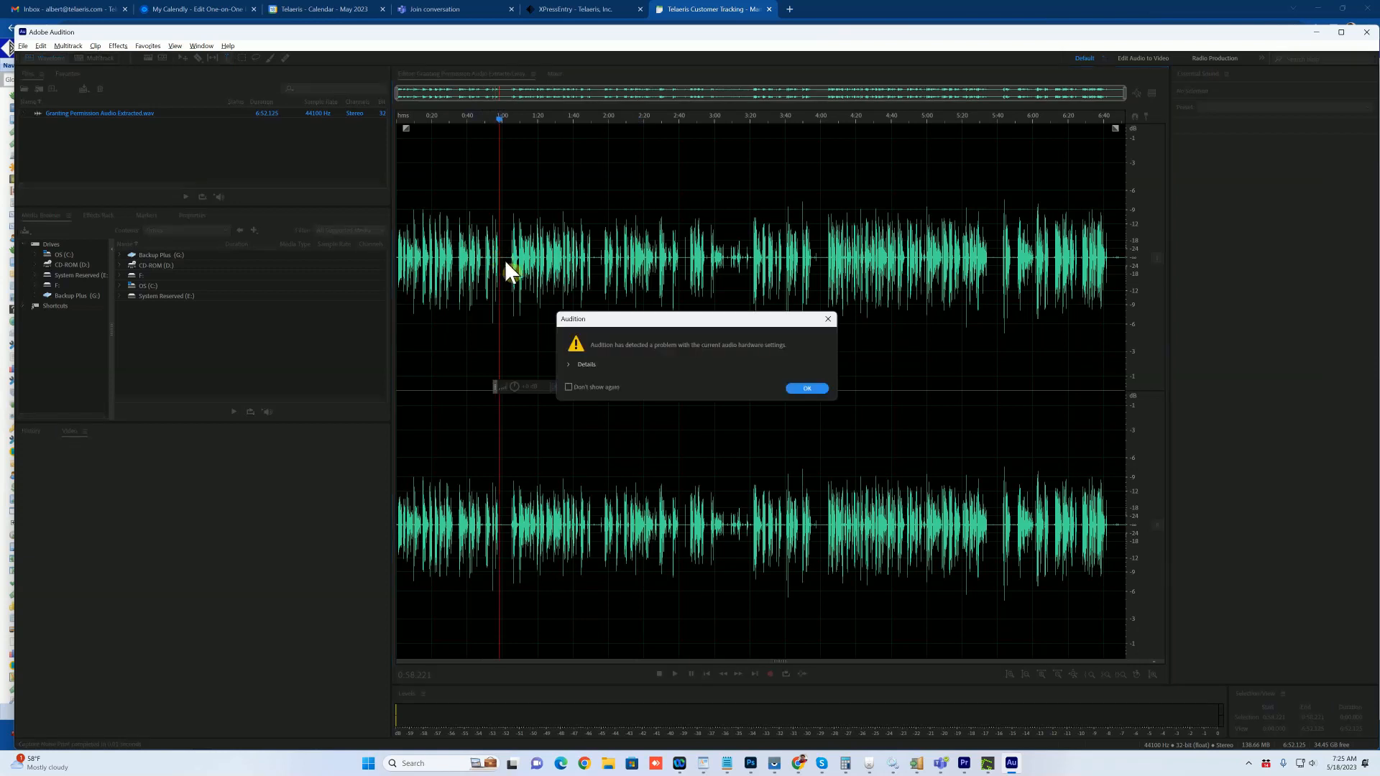
click(802, 389)
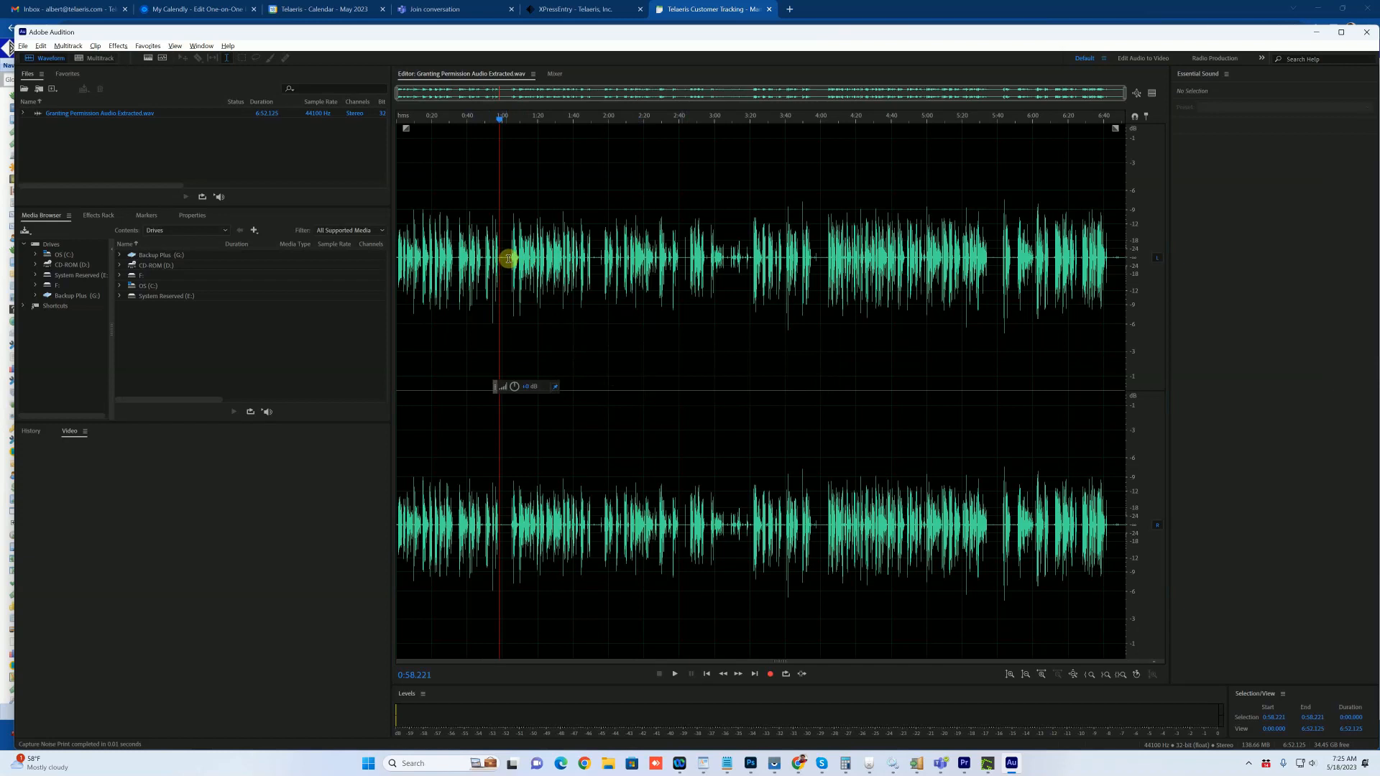
drag(510, 259, 500, 260)
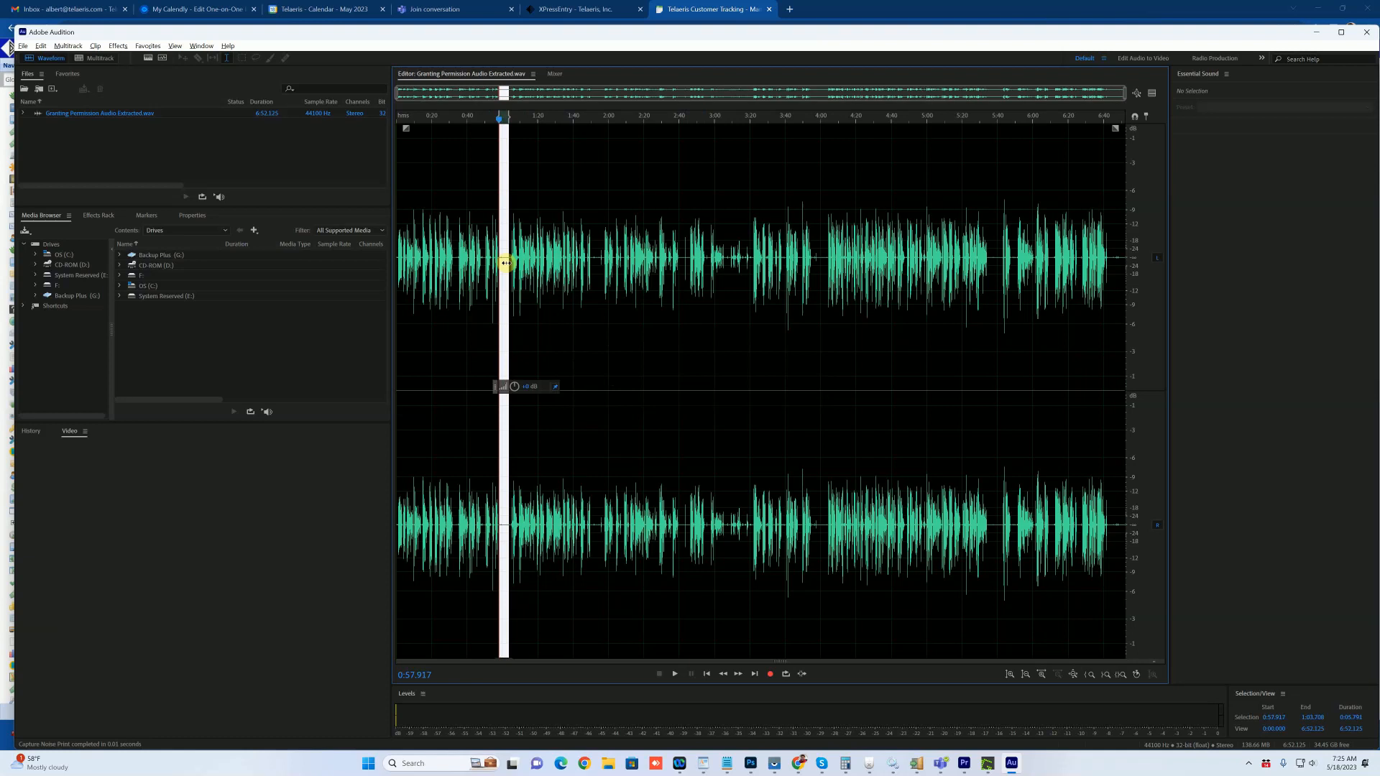
Step: Capture the noise print, then apply Noise Reduction with the (Default) preset to the entire recording
key(shift+p)
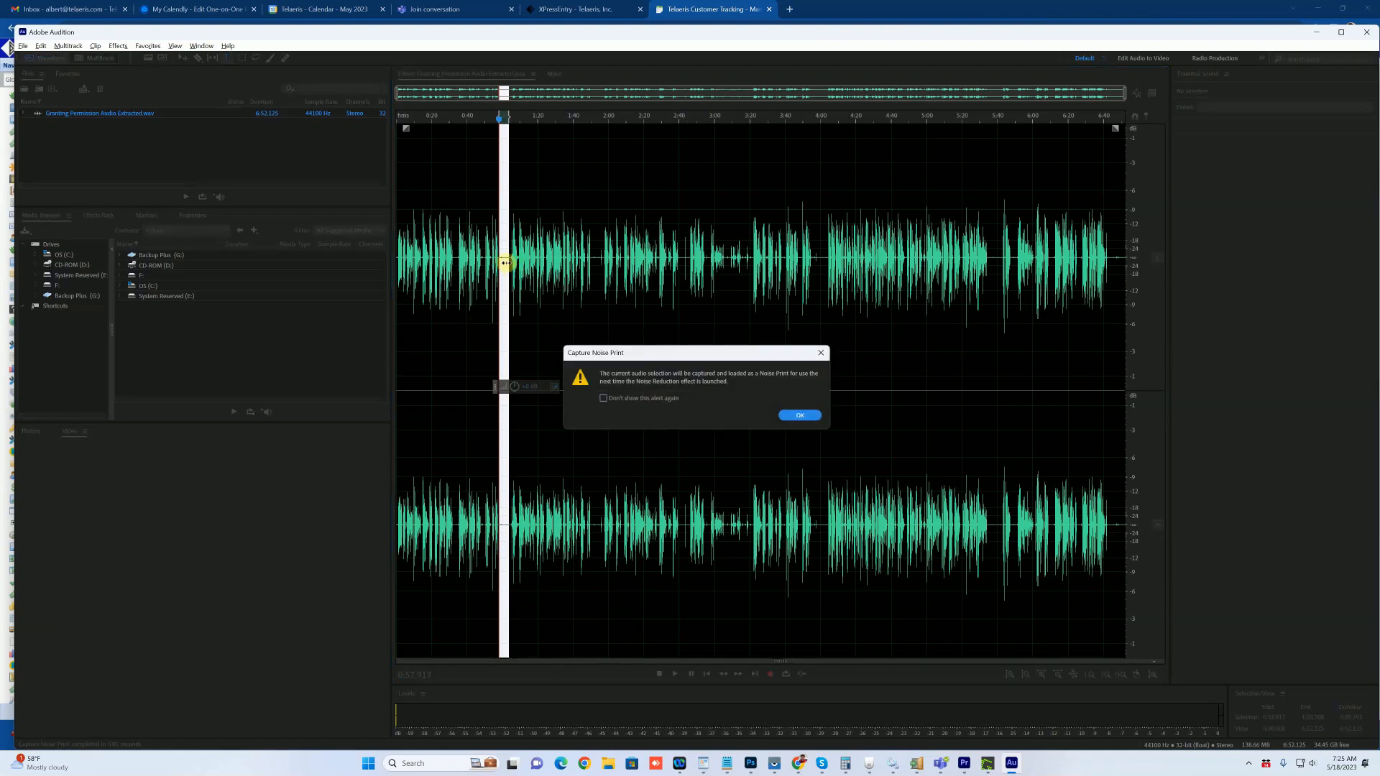
key(Return)
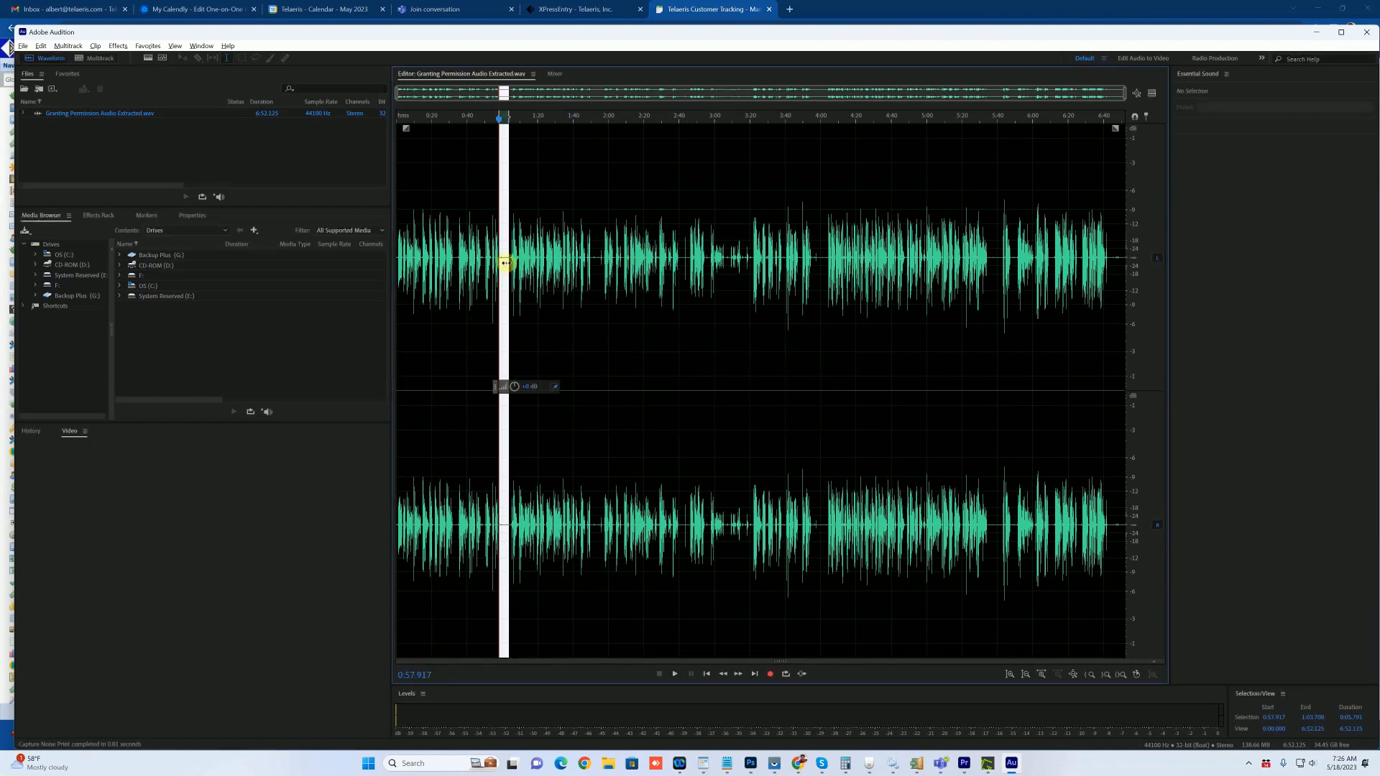
key(ctrl+a)
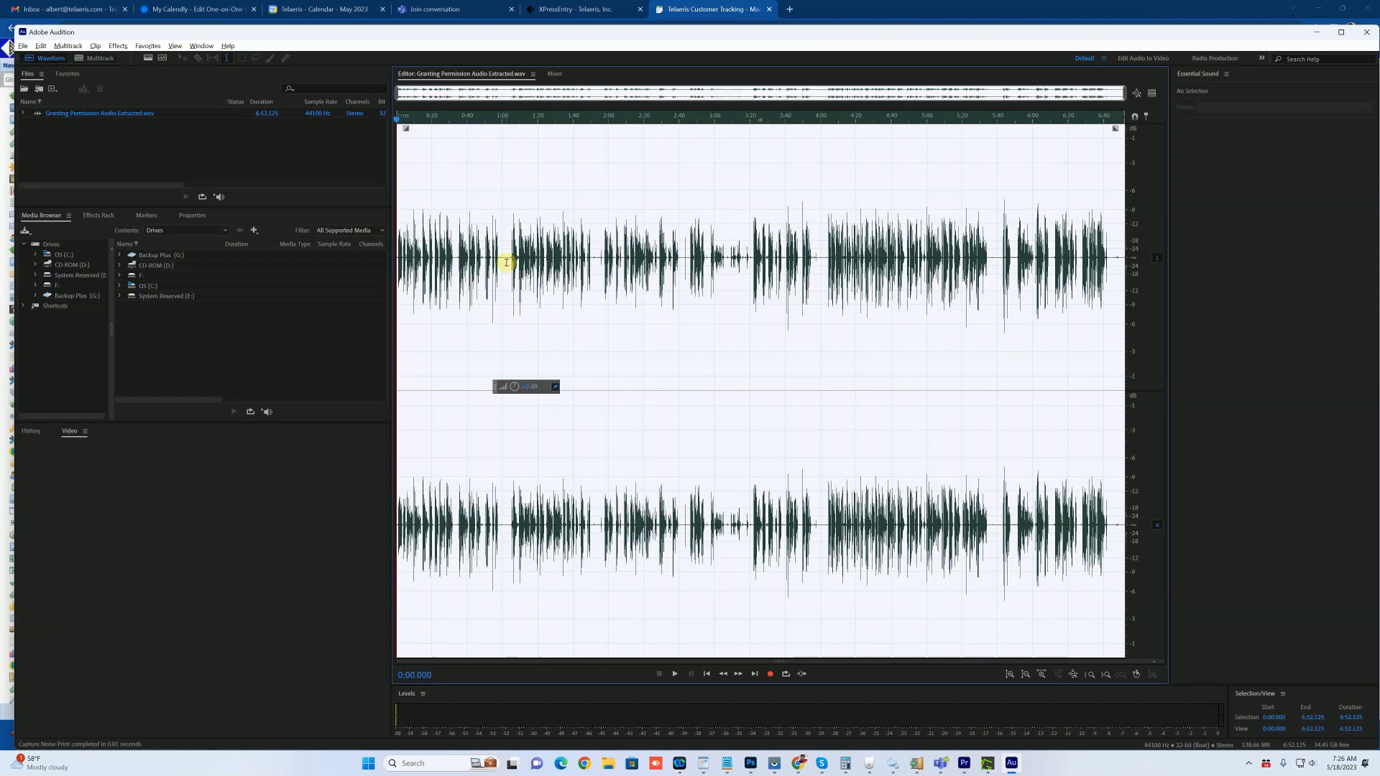
key(ctrl+shift+p)
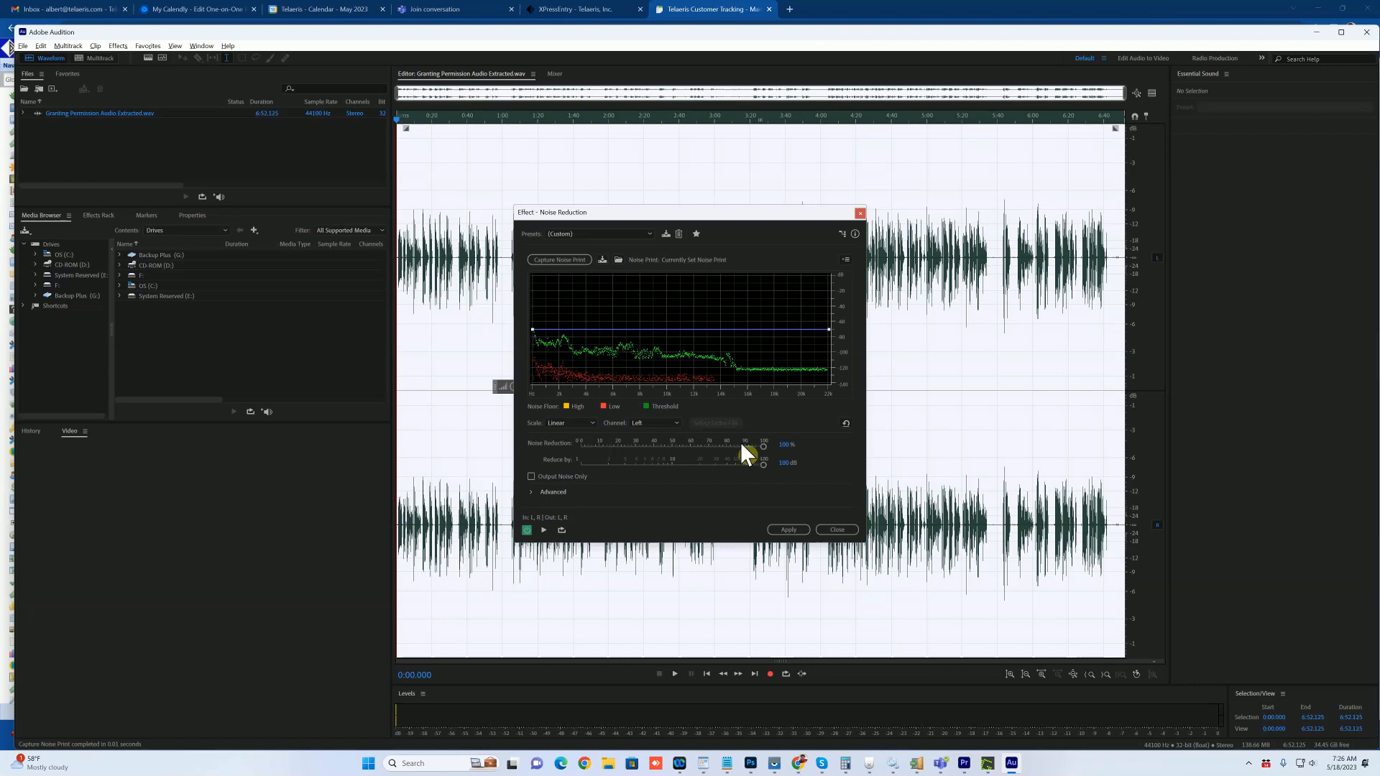
click(579, 234)
click(591, 247)
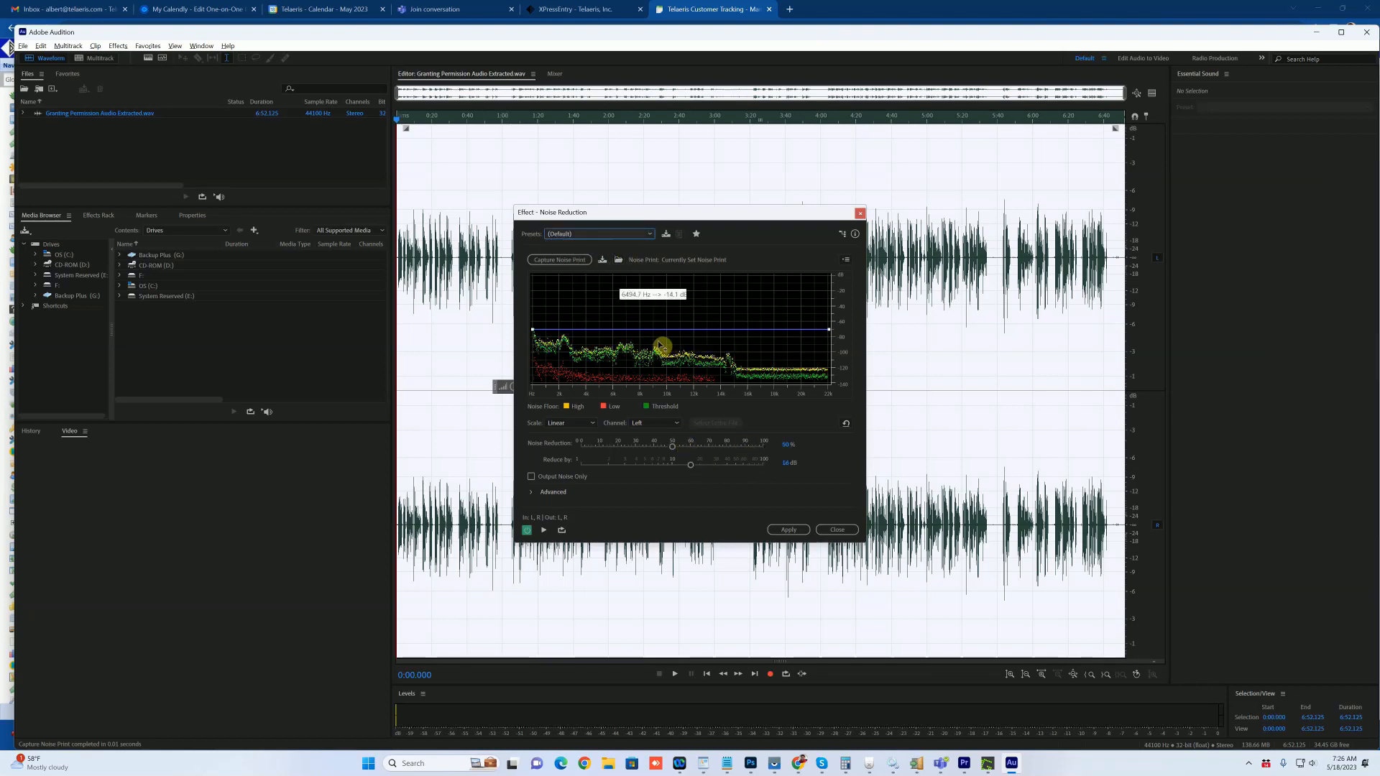
click(790, 530)
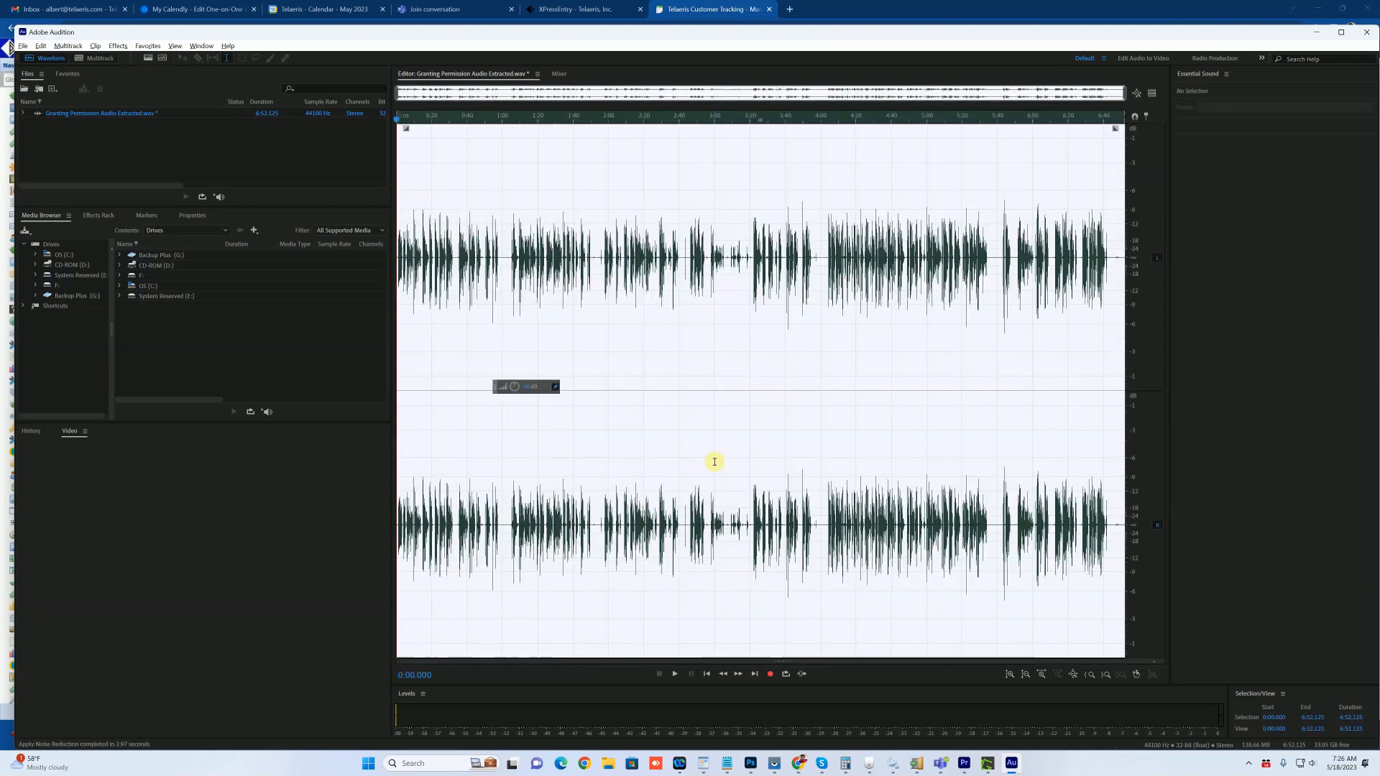
click(506, 248)
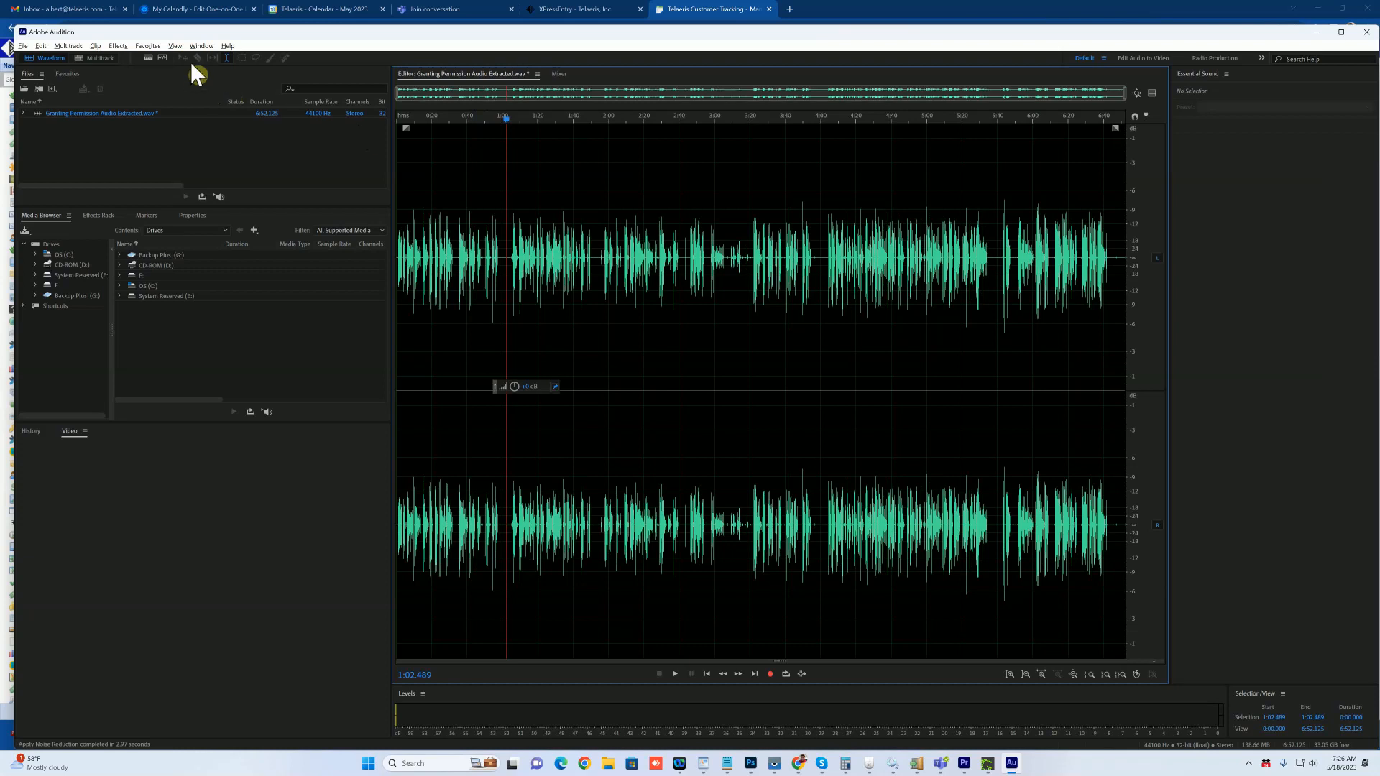
Step: Open the Effects menu from the menu bar
click(118, 47)
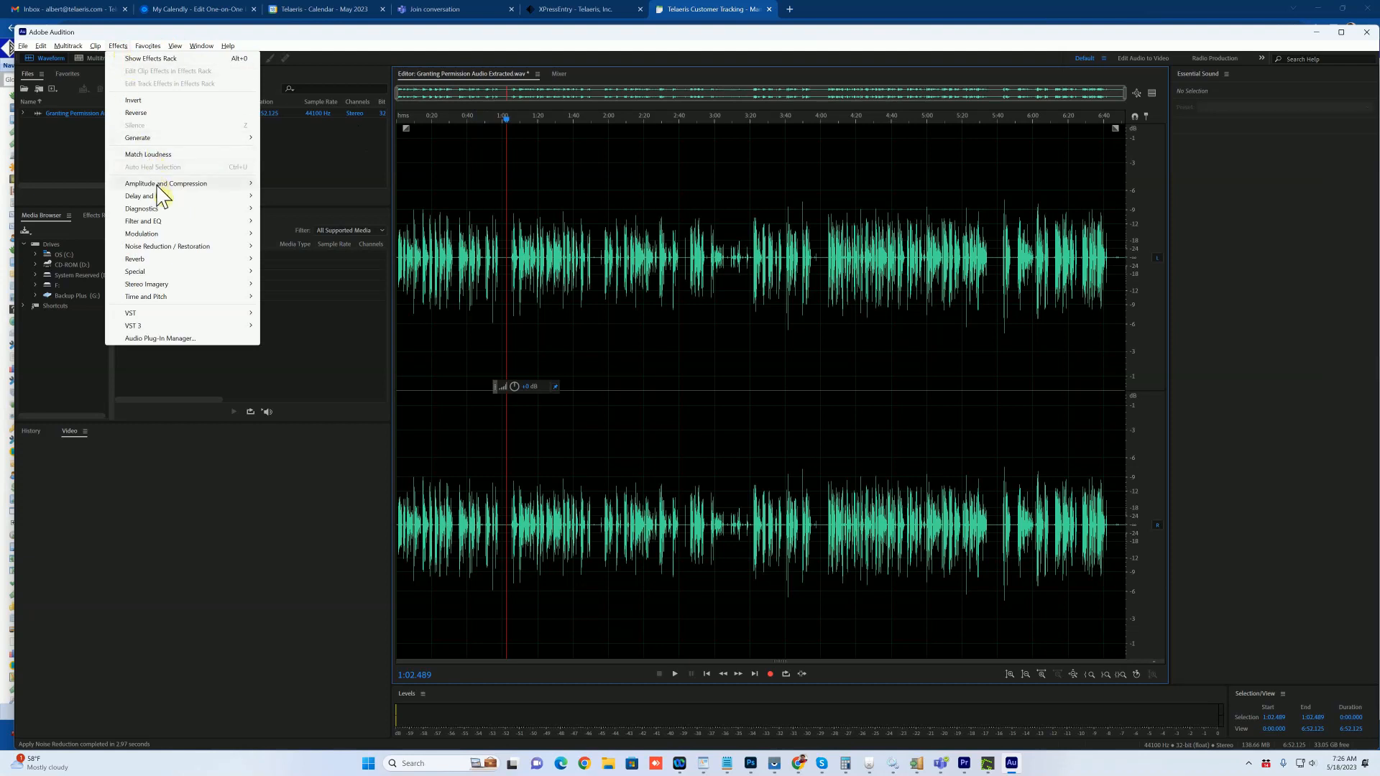
Step: Apply Amplitude and Compression > Normalize (process) to the whole track
mouse_move(162, 188)
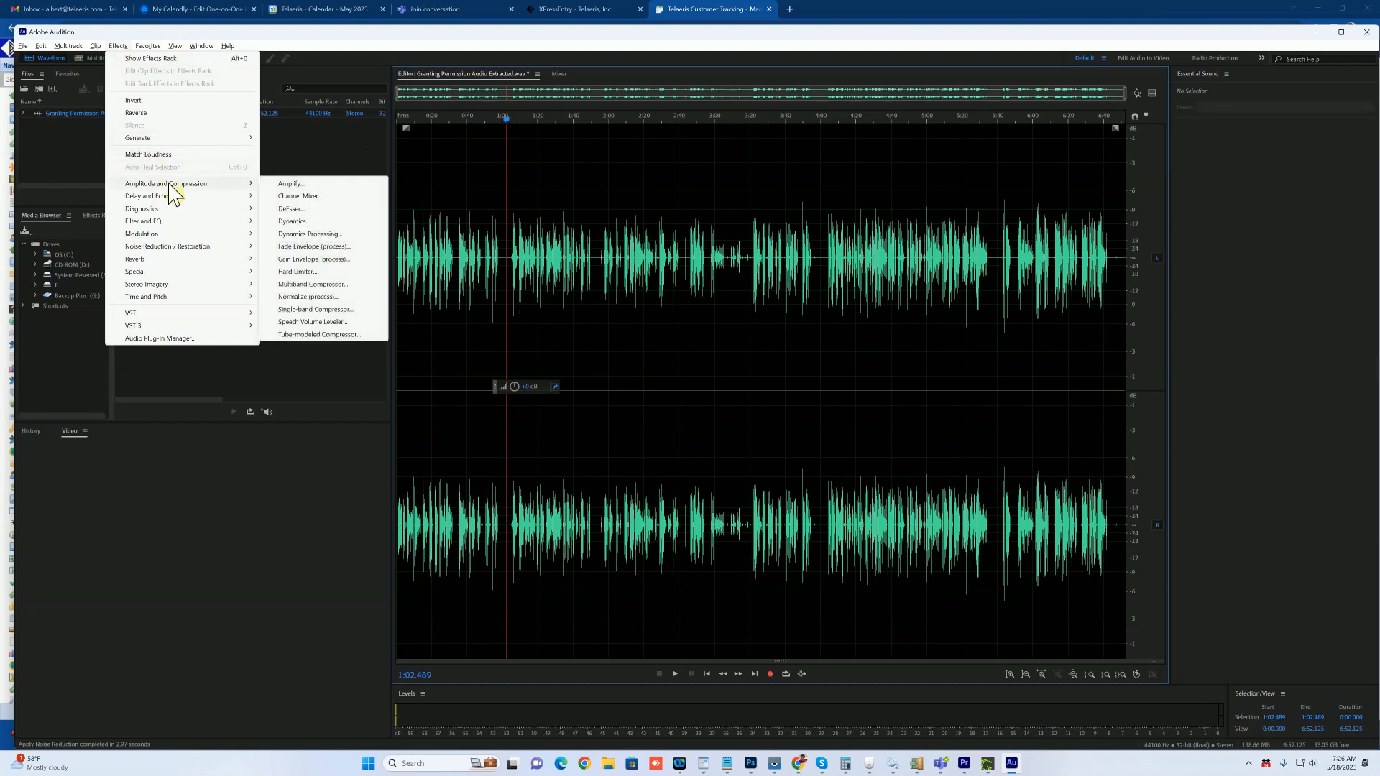
click(307, 295)
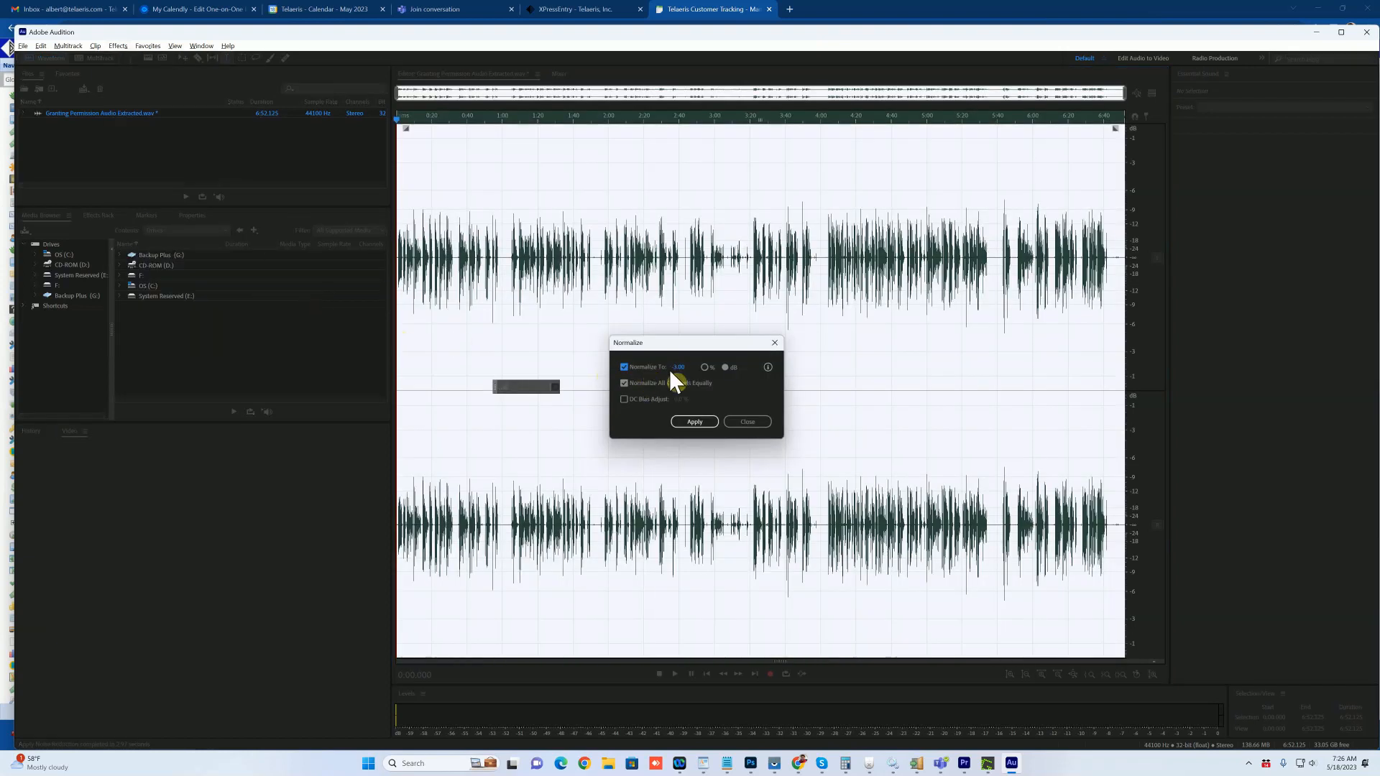
click(692, 422)
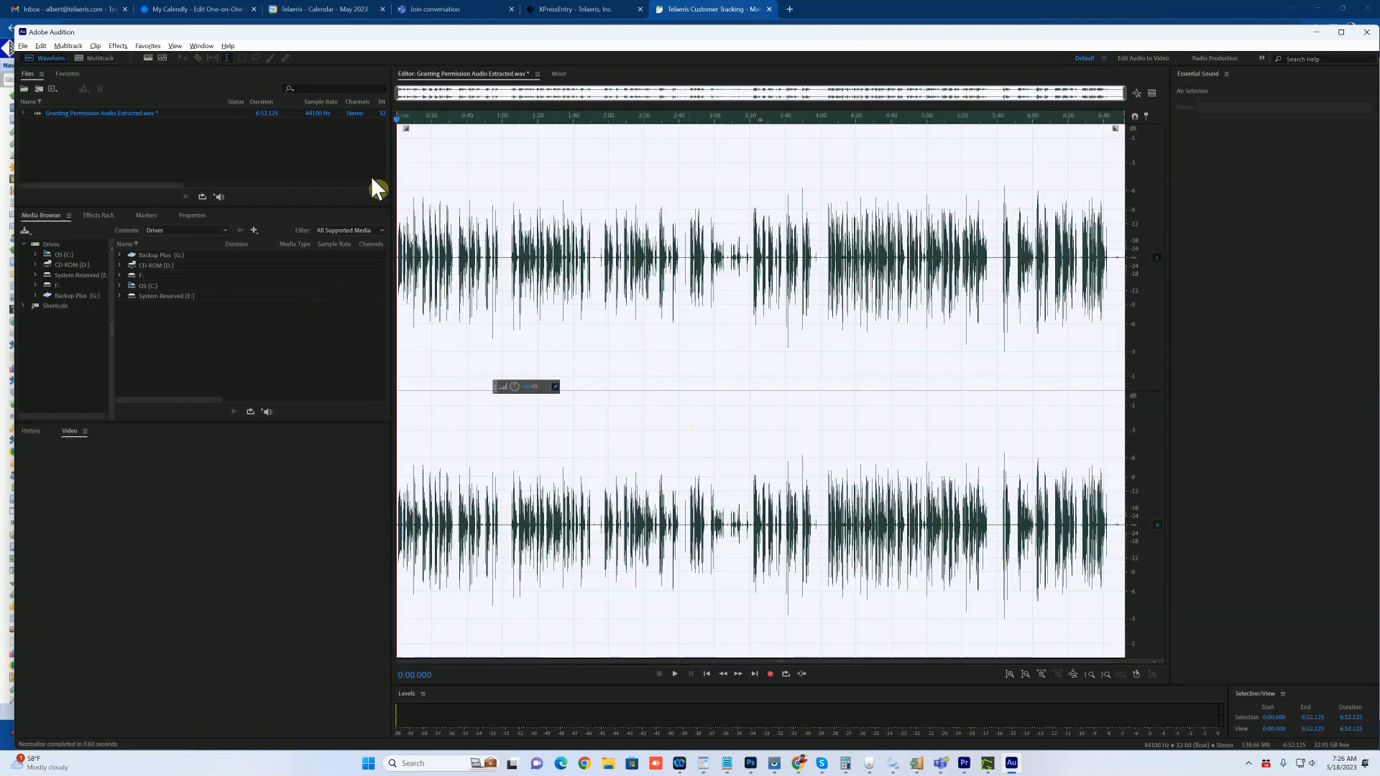
Step: Apply the Single-band Compressor with a 4 ms attack to the entire track
click(121, 46)
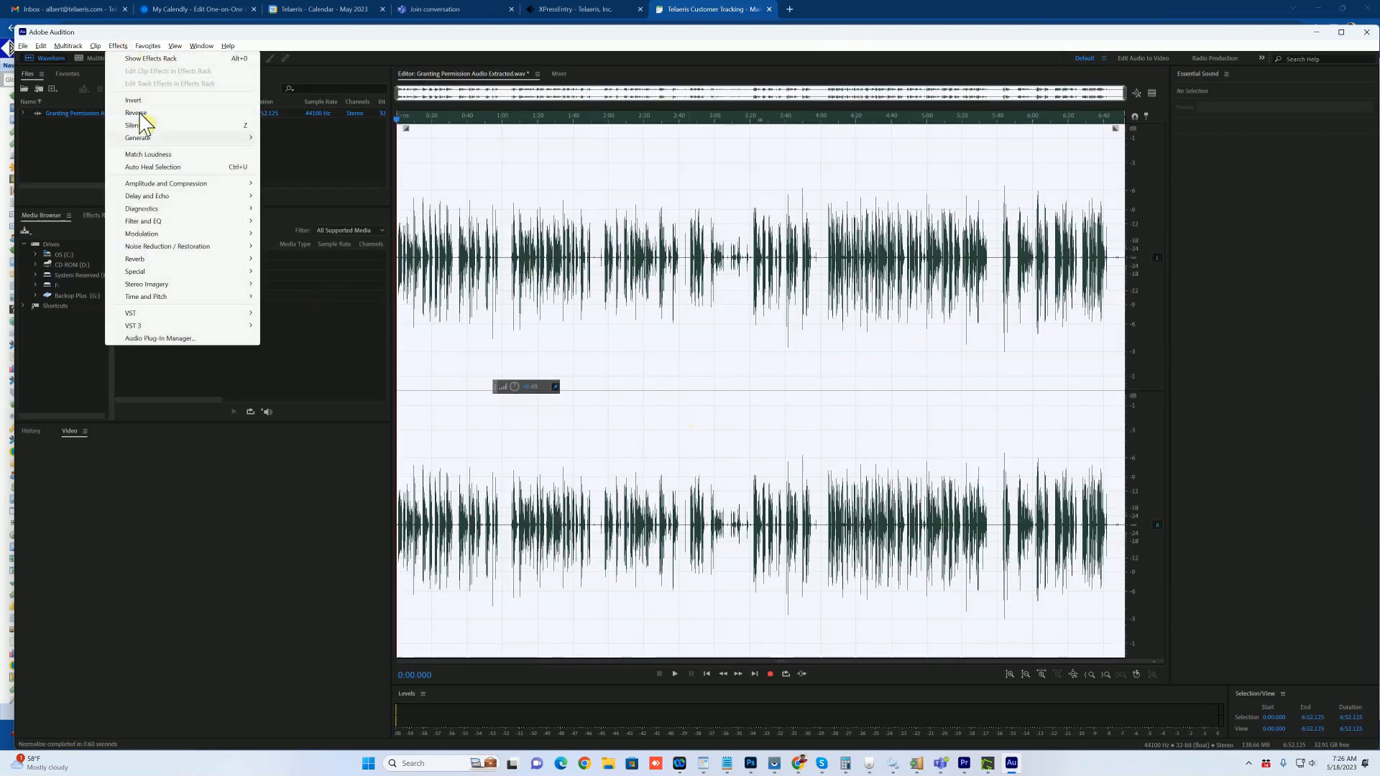
mouse_move(155, 184)
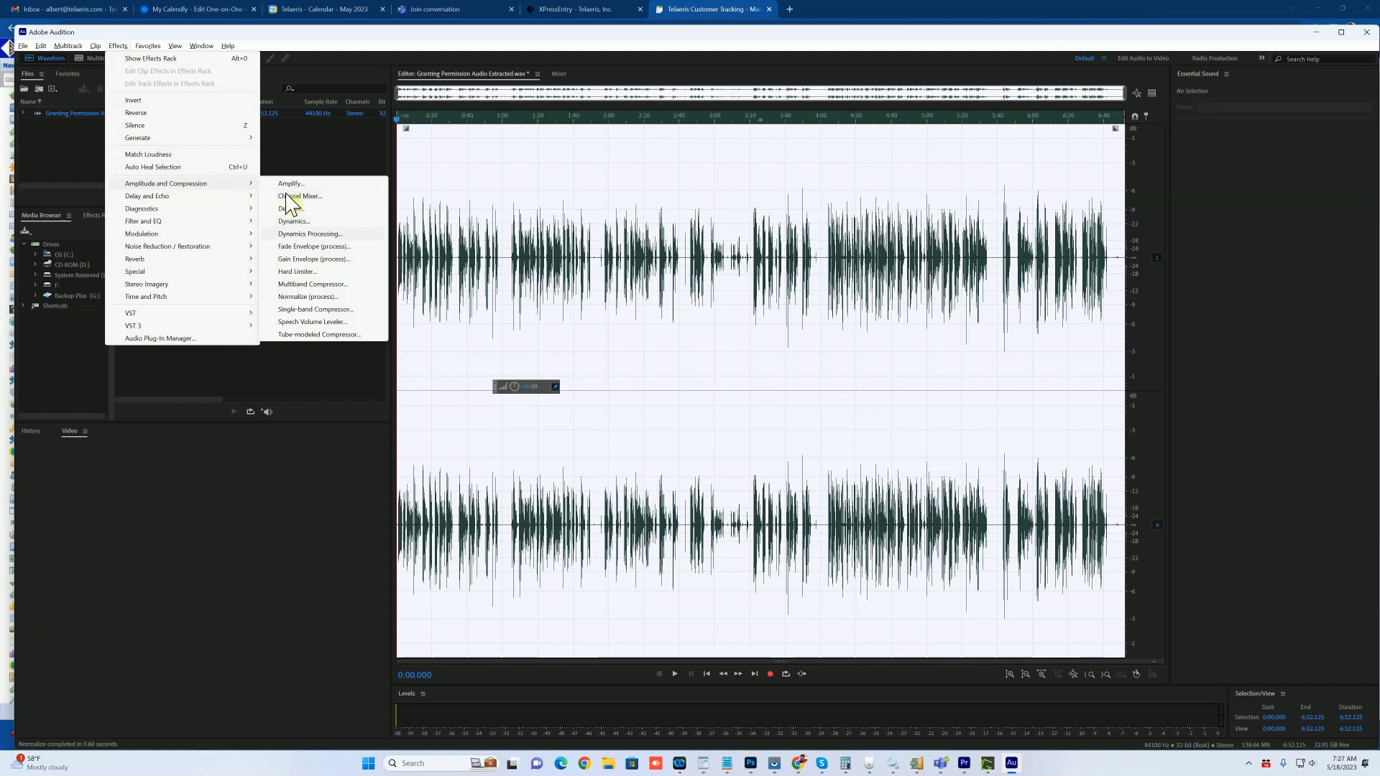
click(313, 309)
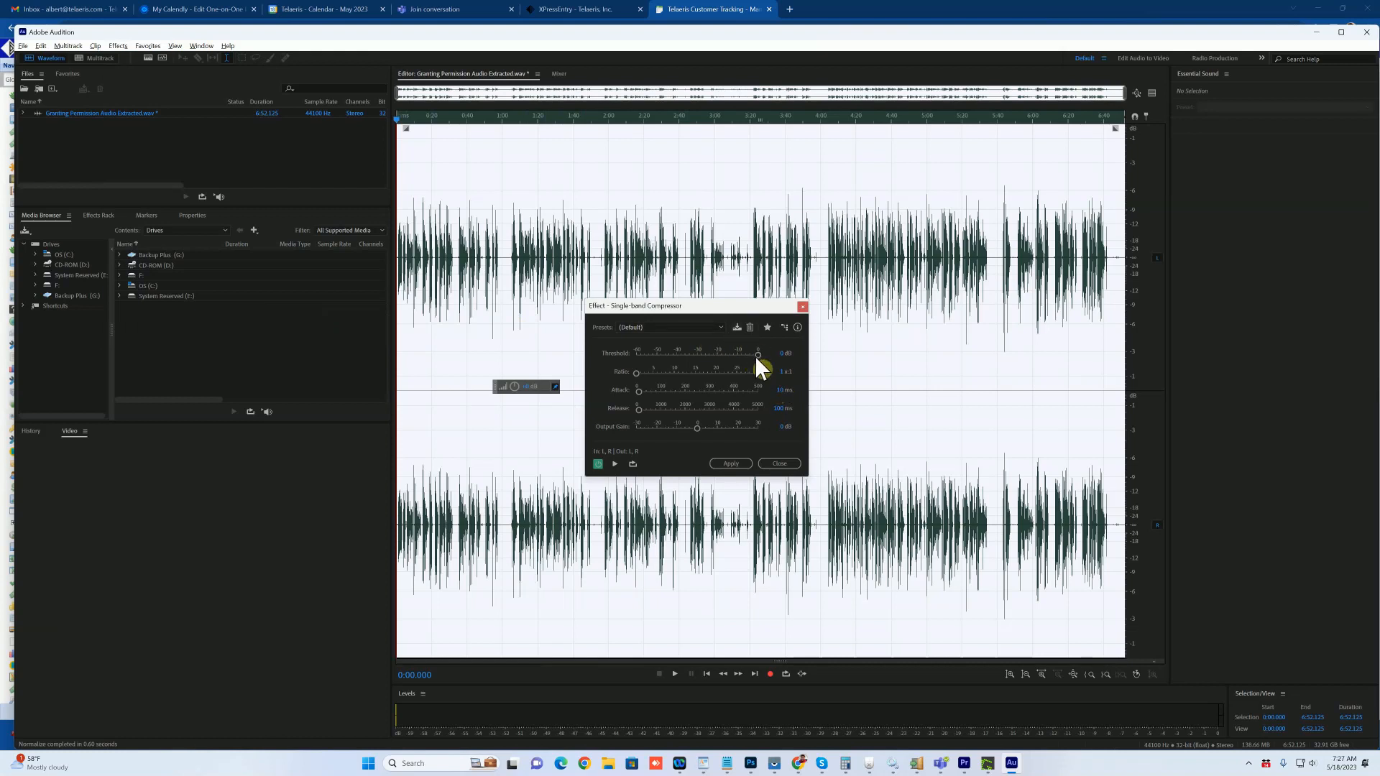
click(778, 388)
text(4)
click(805, 389)
click(699, 328)
click(704, 327)
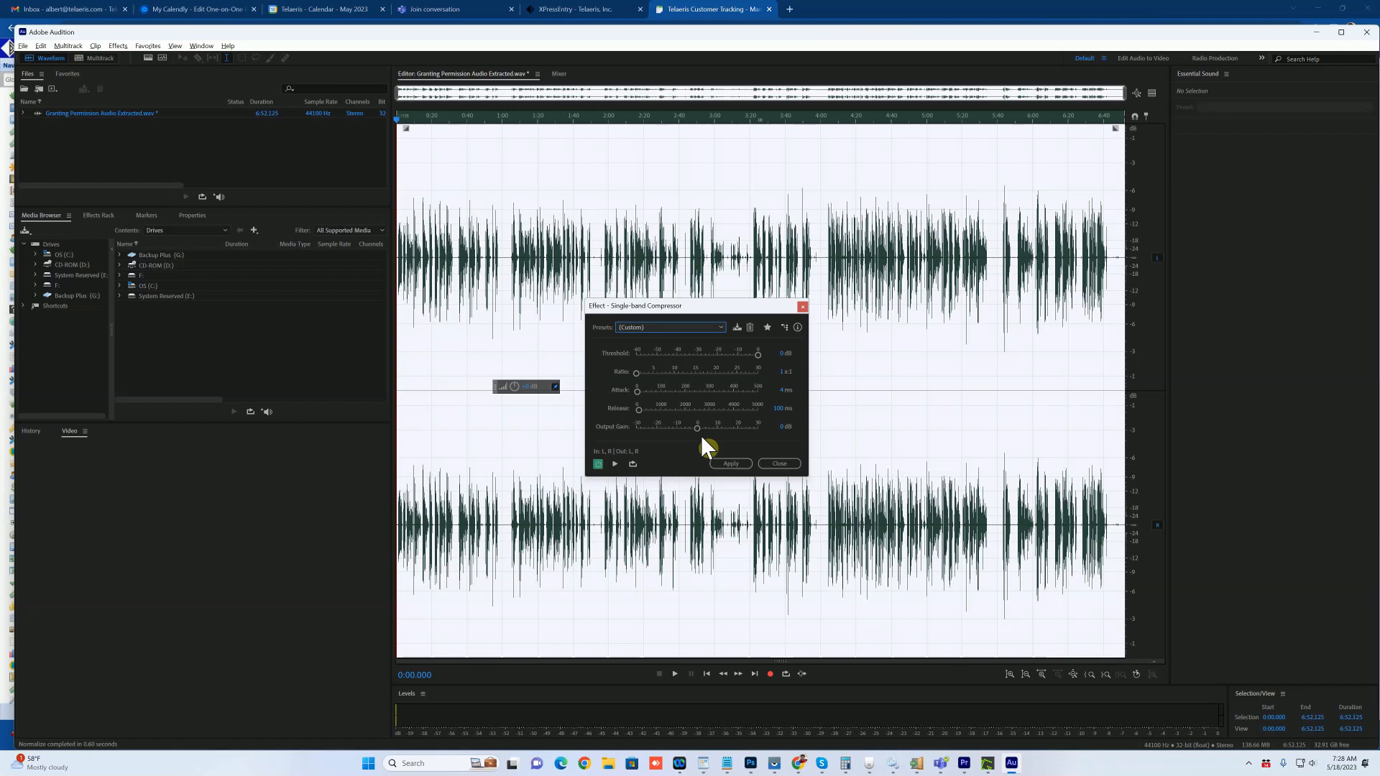
click(728, 464)
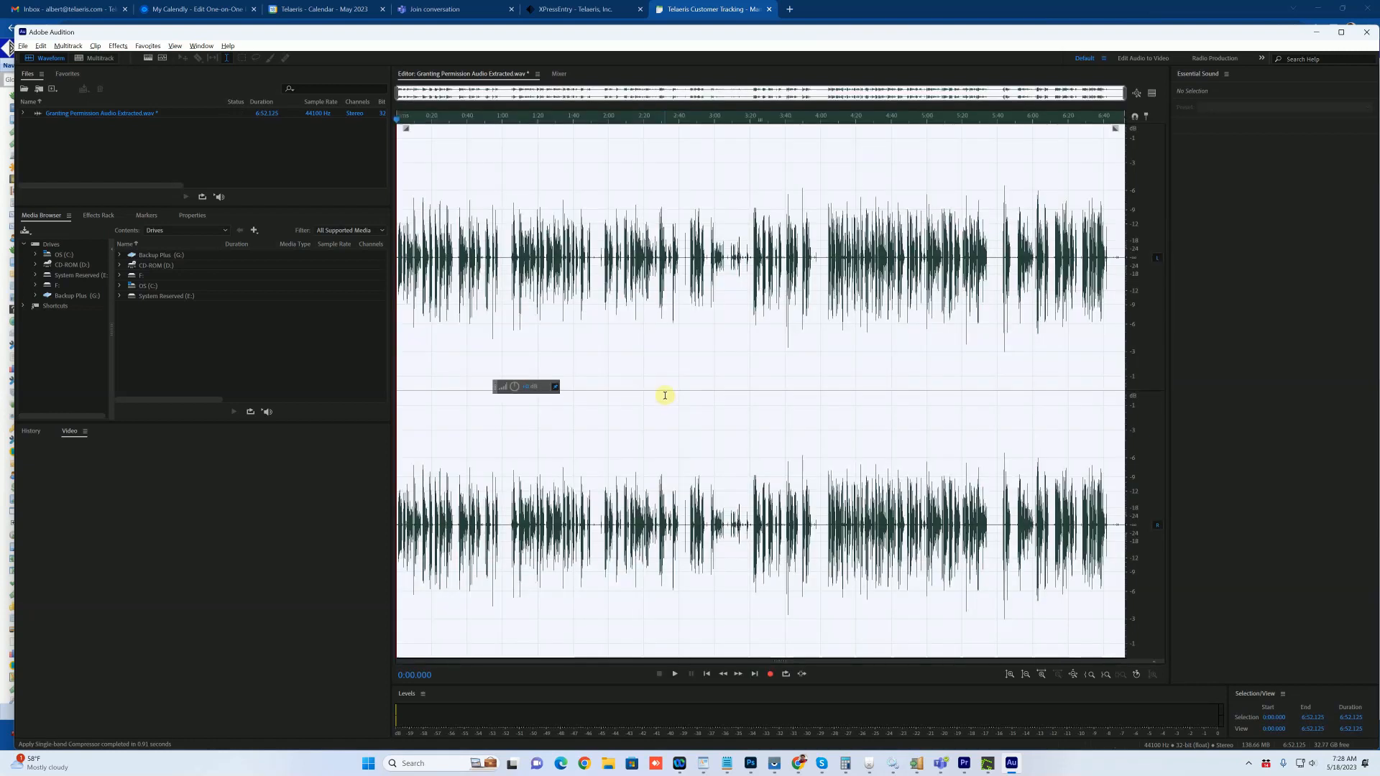
click(677, 253)
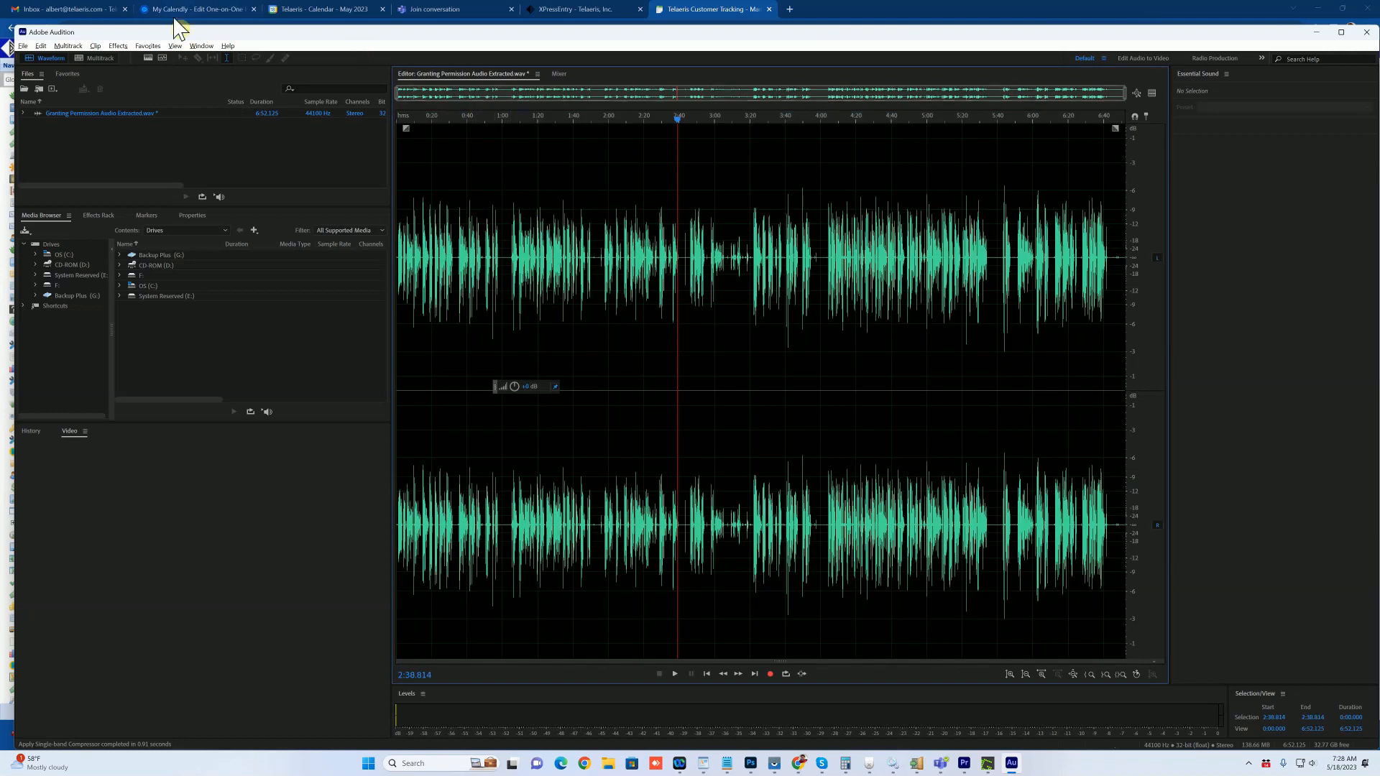
Step: Load the Parametric Equalizer with the Loudness Maximizer preset
click(121, 46)
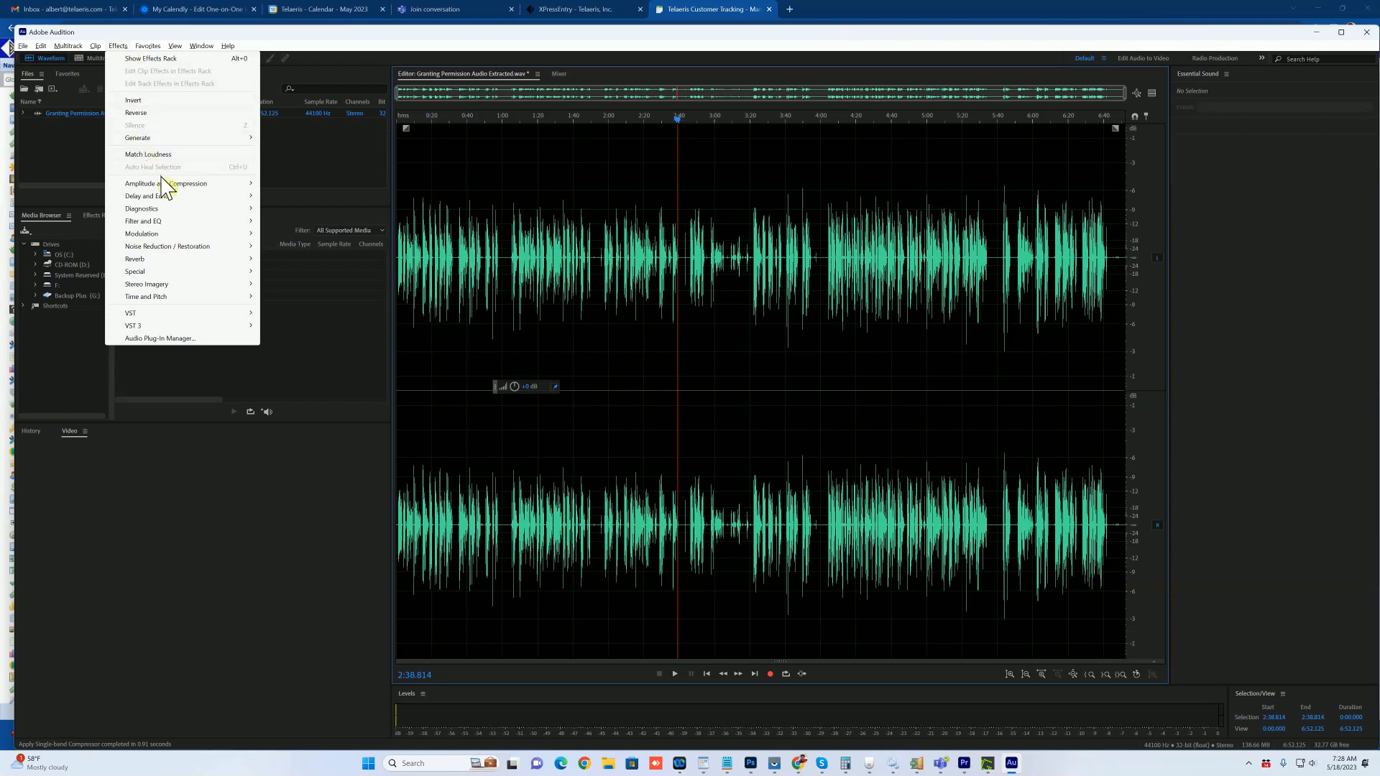
mouse_move(162, 185)
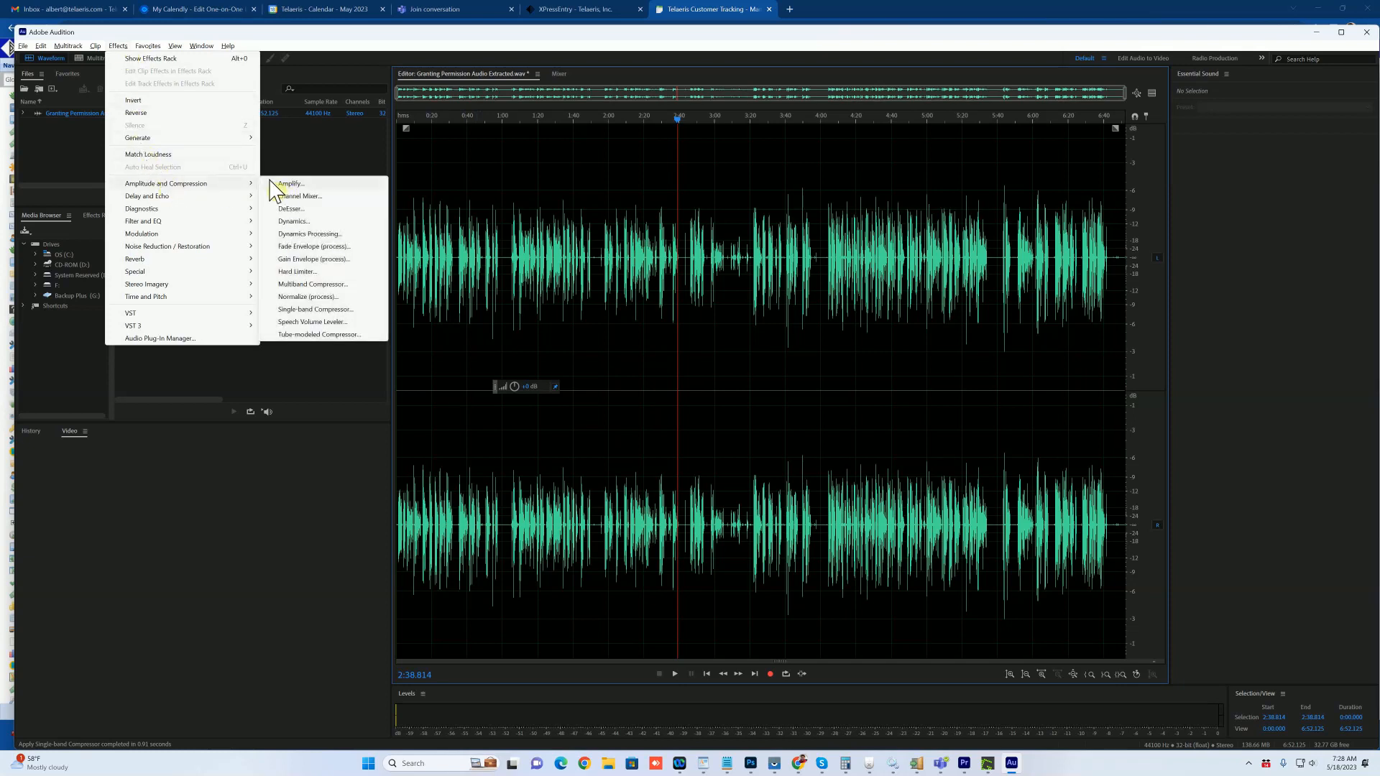
mouse_move(235, 229)
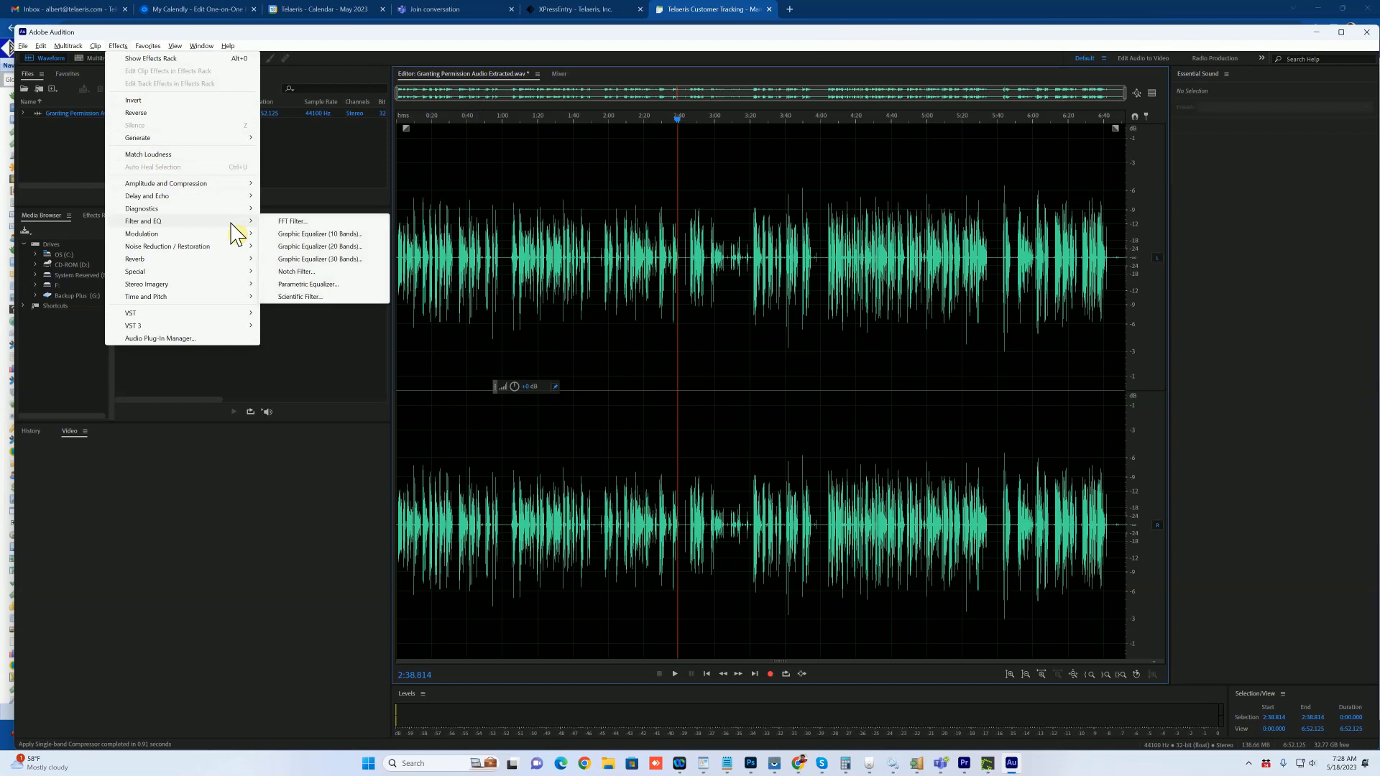
click(327, 285)
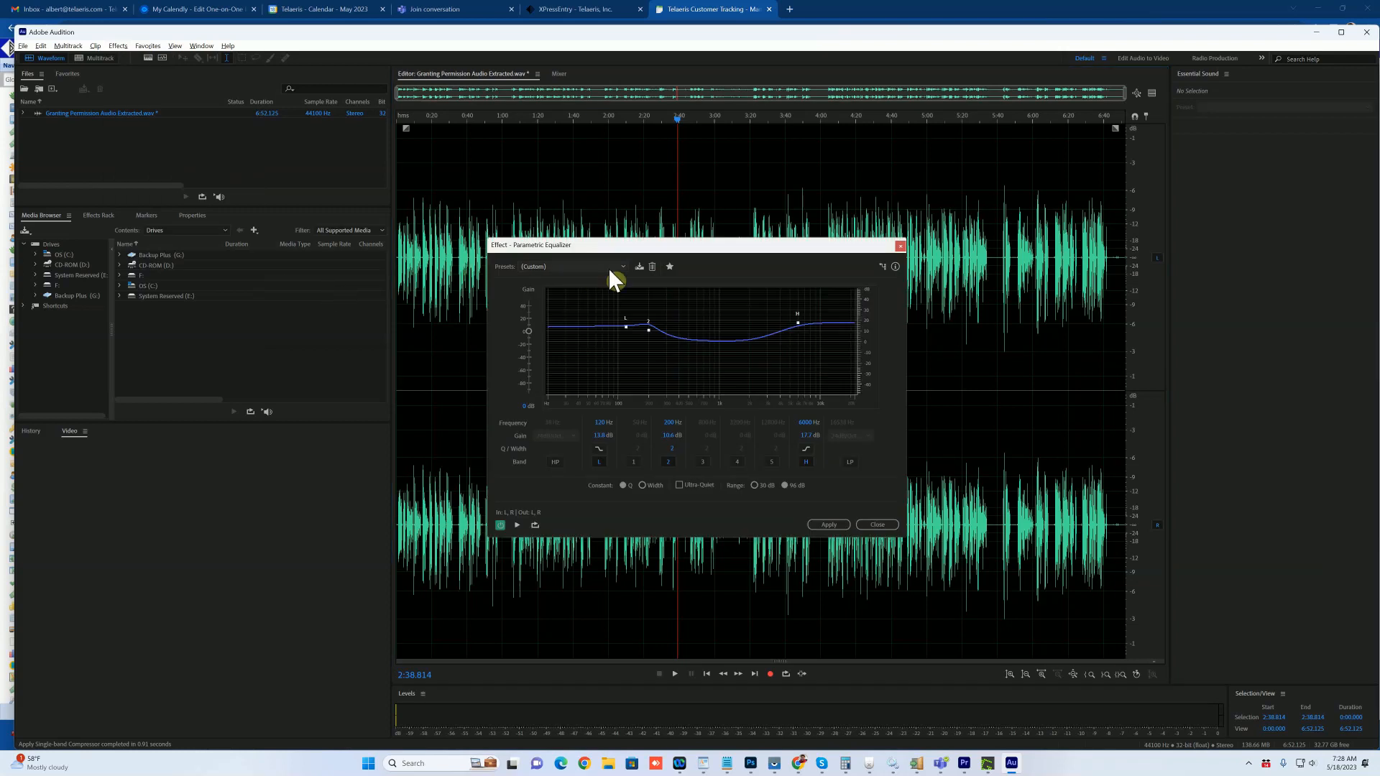
click(608, 268)
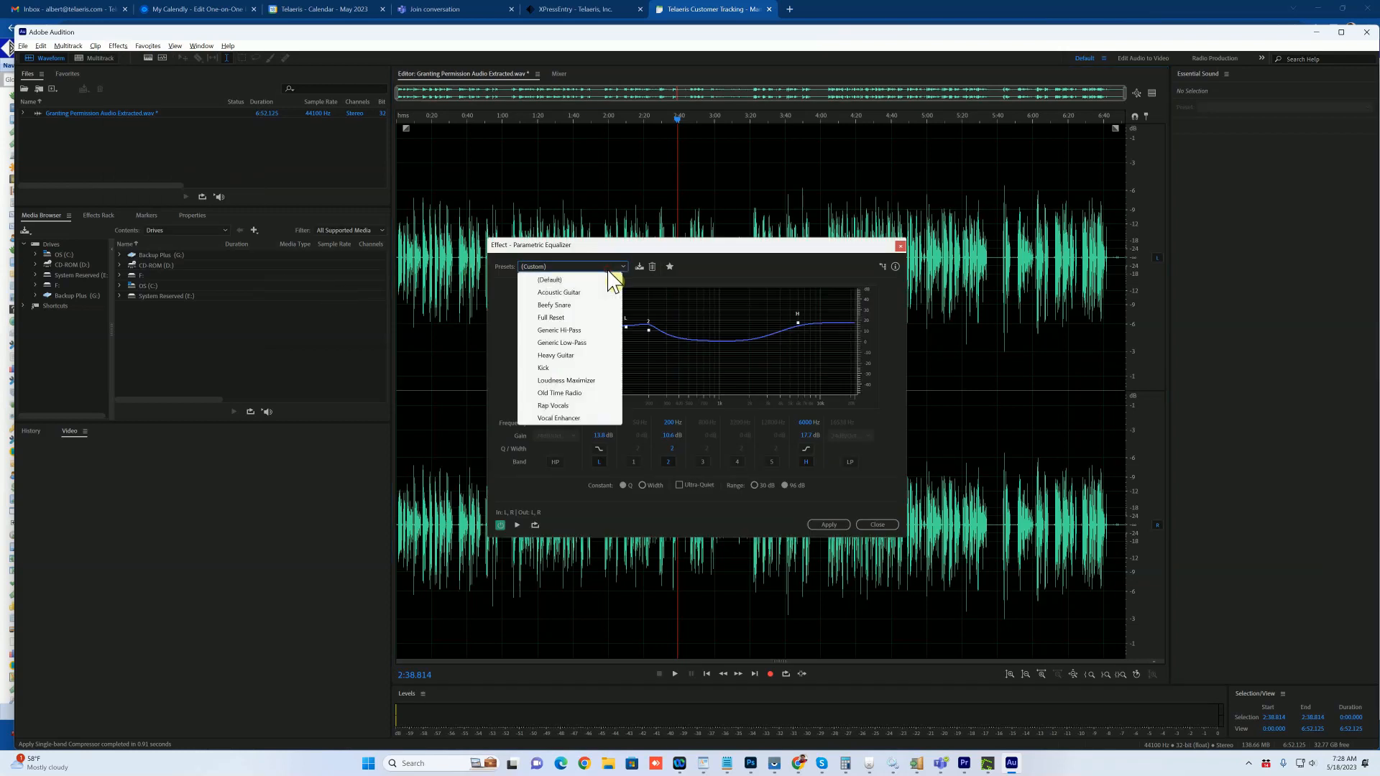
click(591, 381)
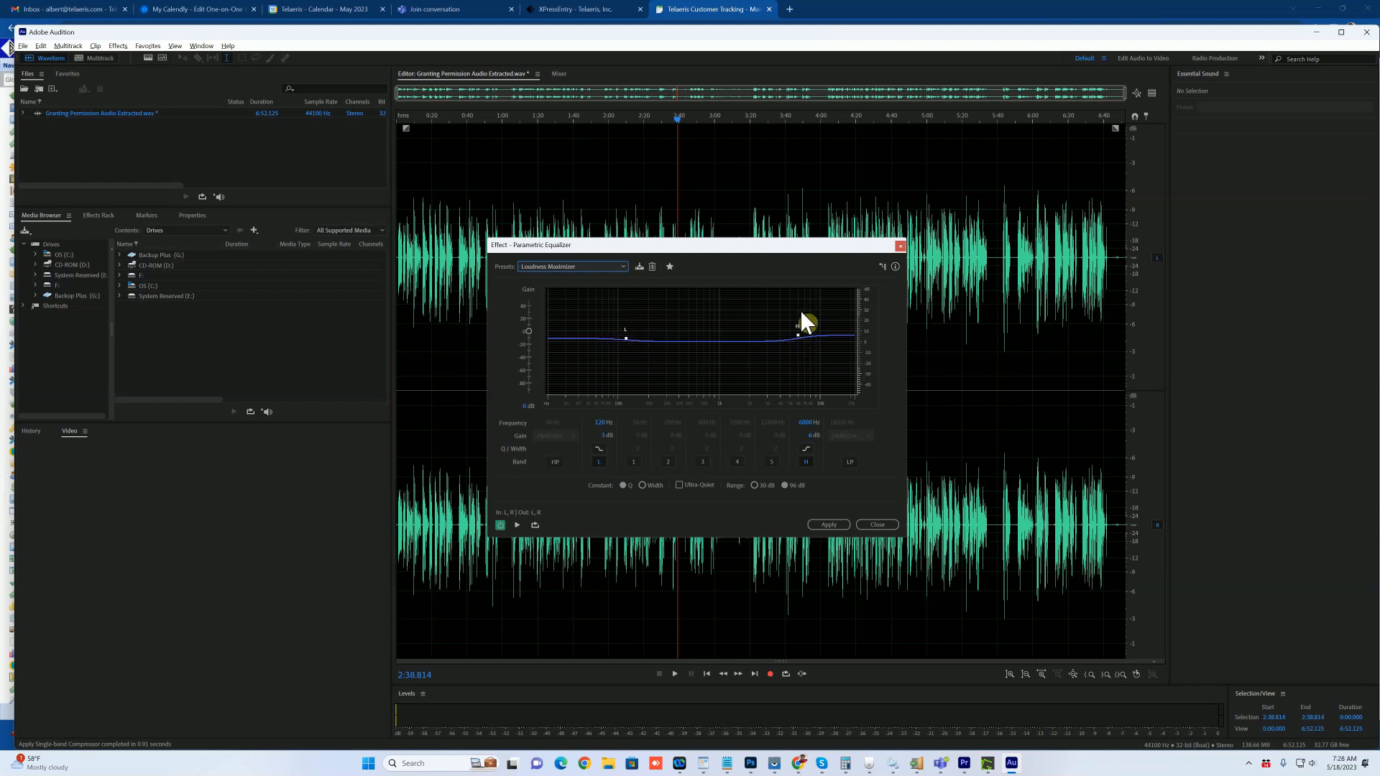
Step: Enable EQ band 2 at 200 Hz and cut its gain slightly to about -2.4 dB
click(668, 462)
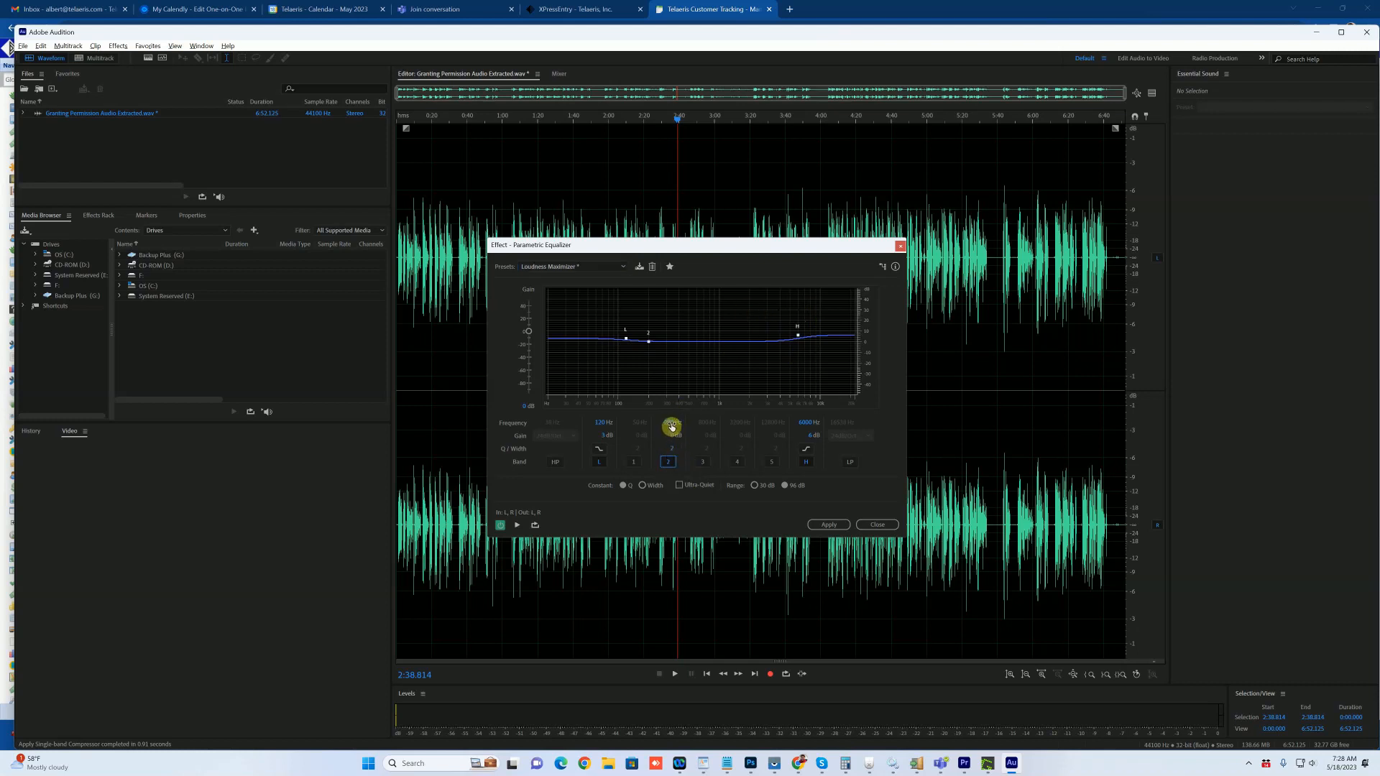
drag(672, 424, 670, 424)
click(671, 425)
text(200)
key(Return)
drag(675, 436, 660, 437)
Step: Set band 2's gain to -6.5 dB and the high band's gain to about 0 dB
click(671, 435)
drag(671, 433, 612, 434)
mouse_move(807, 434)
mouse_down()
mouse_move(819, 434)
mouse_move(792, 440)
mouse_up()
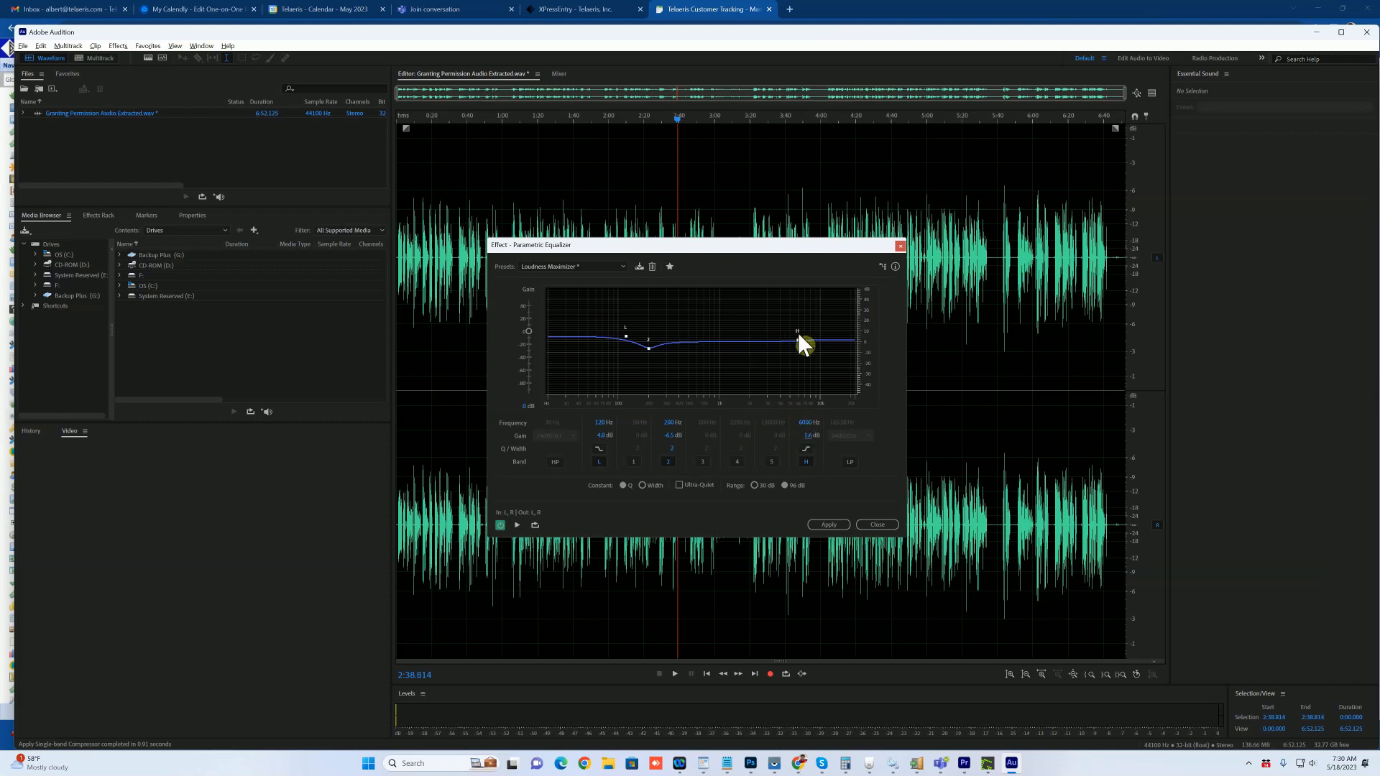
Step: Set the high shelf frequency to 6000 Hz and lower its gain to -5.2 dB
drag(800, 425, 809, 428)
click(804, 424)
text(6000)
key(Return)
drag(800, 426, 771, 437)
Step: Return the low shelf to about 0 dB, boost the high shelf to 3.9 dB, and apply the EQ
drag(595, 436, 607, 434)
drag(603, 436, 566, 442)
drag(805, 436, 857, 436)
click(829, 525)
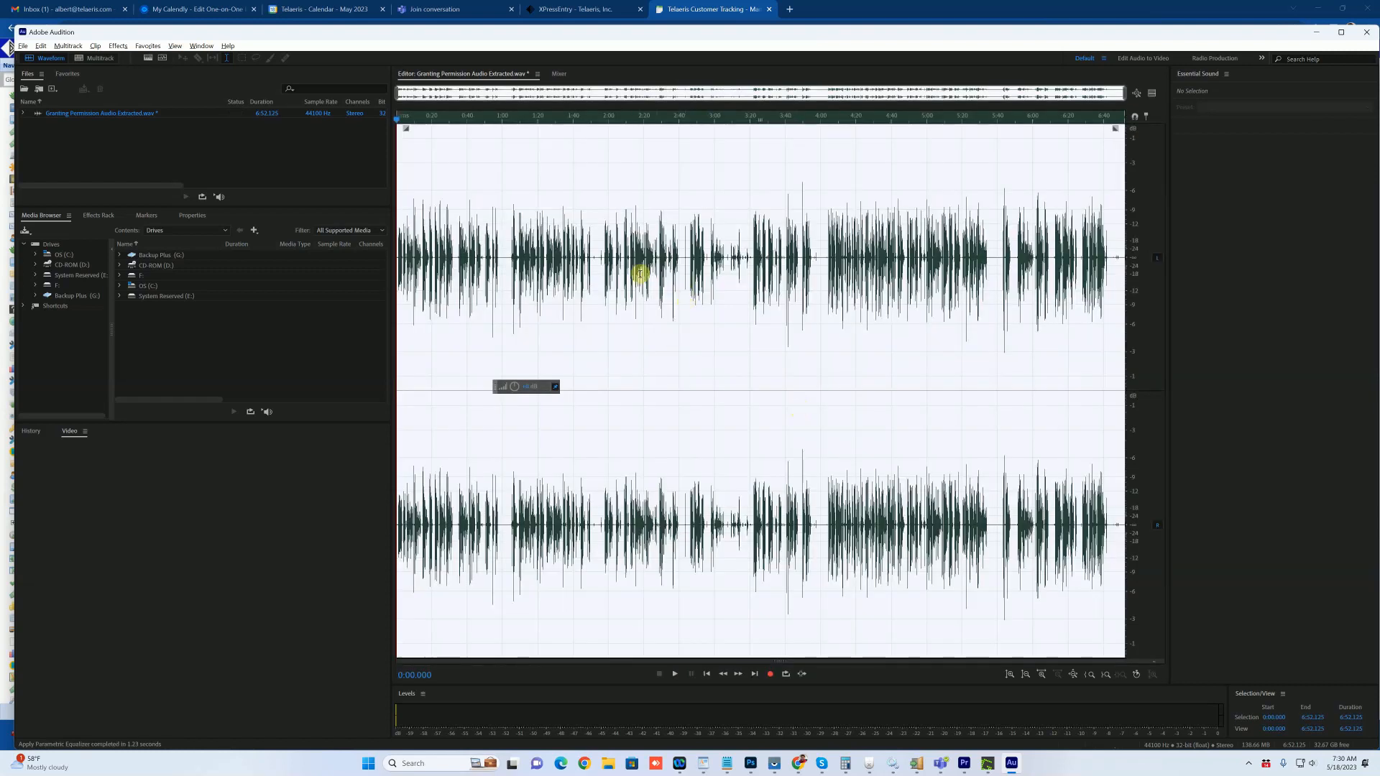
Step: Capture a noise print from the quiet stretch 1:00.050–1:02.794, then select the entire recording
click(713, 247)
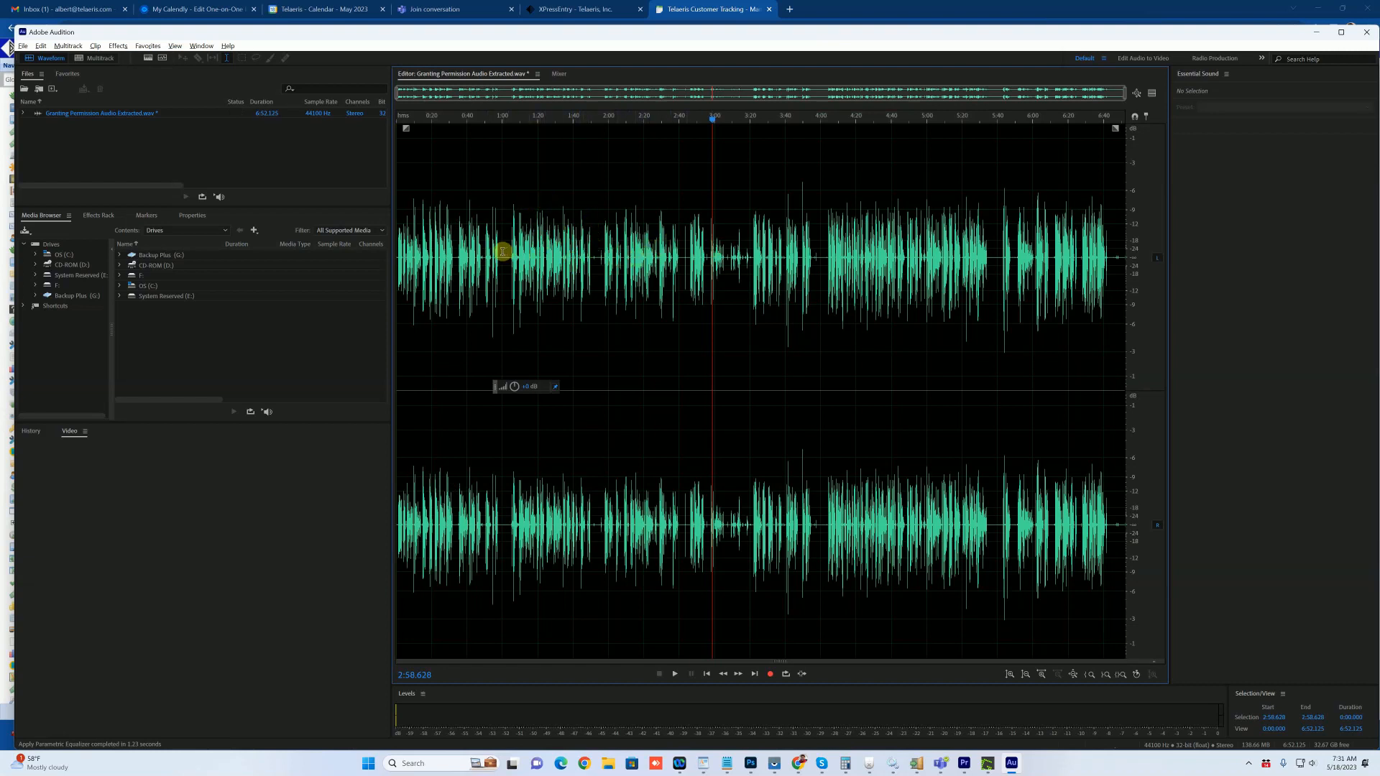
drag(502, 252, 506, 256)
key(shift+p)
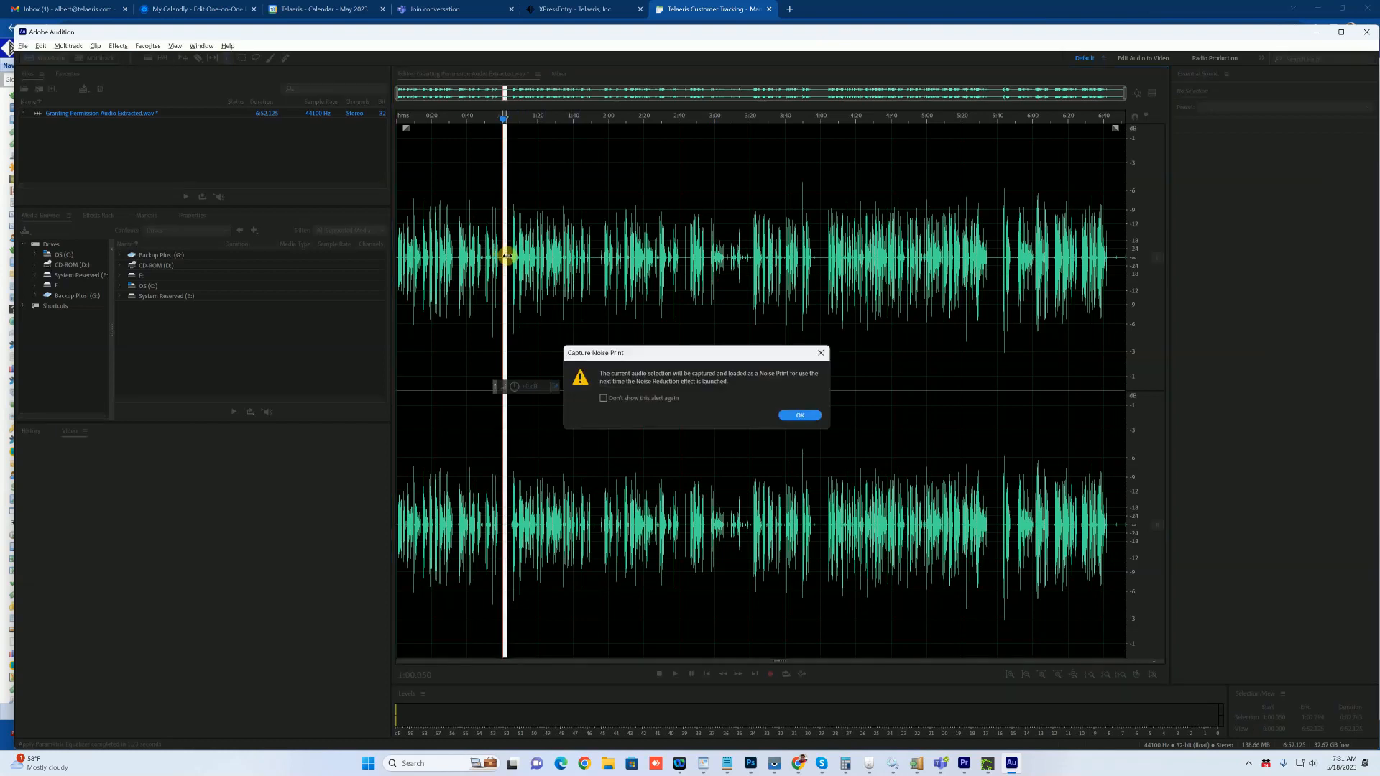
key(Return)
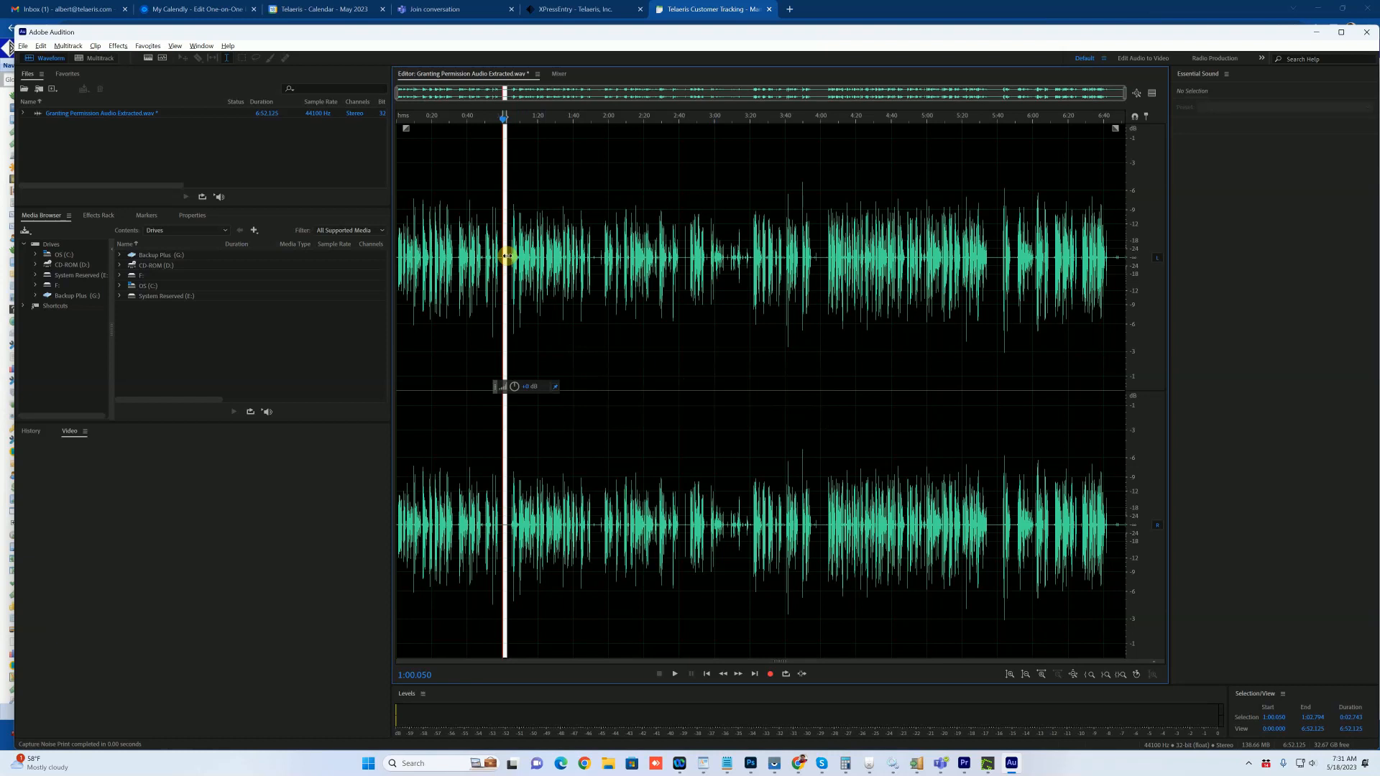
key(ctrl+a)
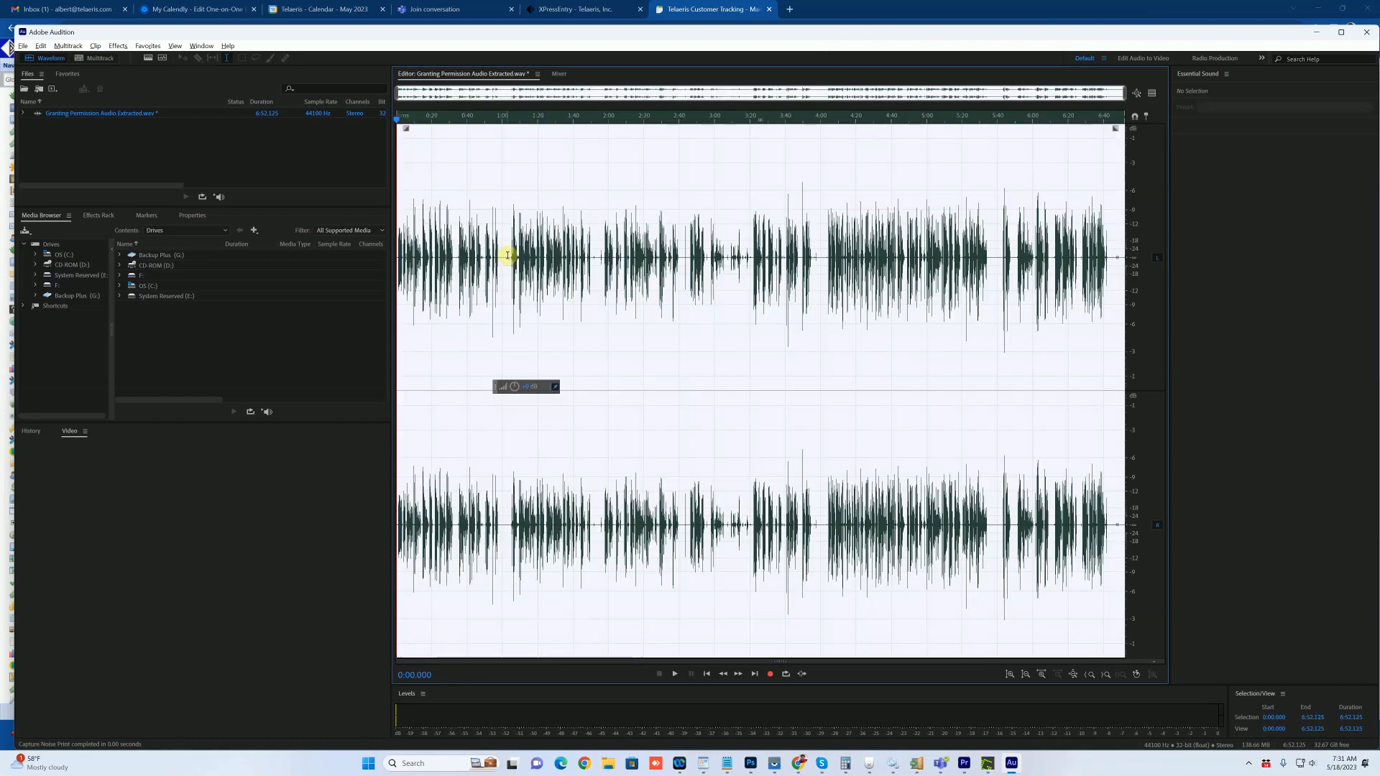
Step: Apply a second Noise Reduction pass to the whole file using the fresh noise print
key(ctrl+shift+p)
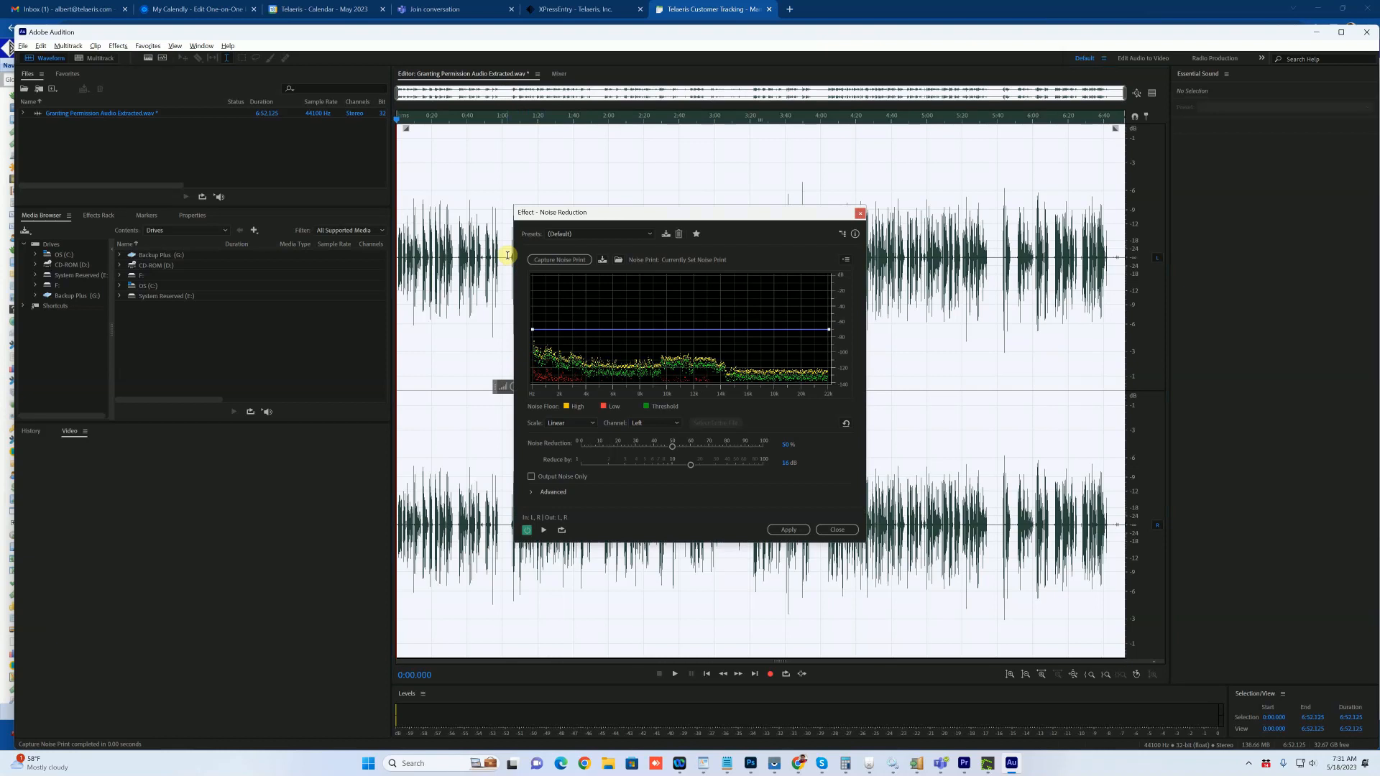
click(786, 531)
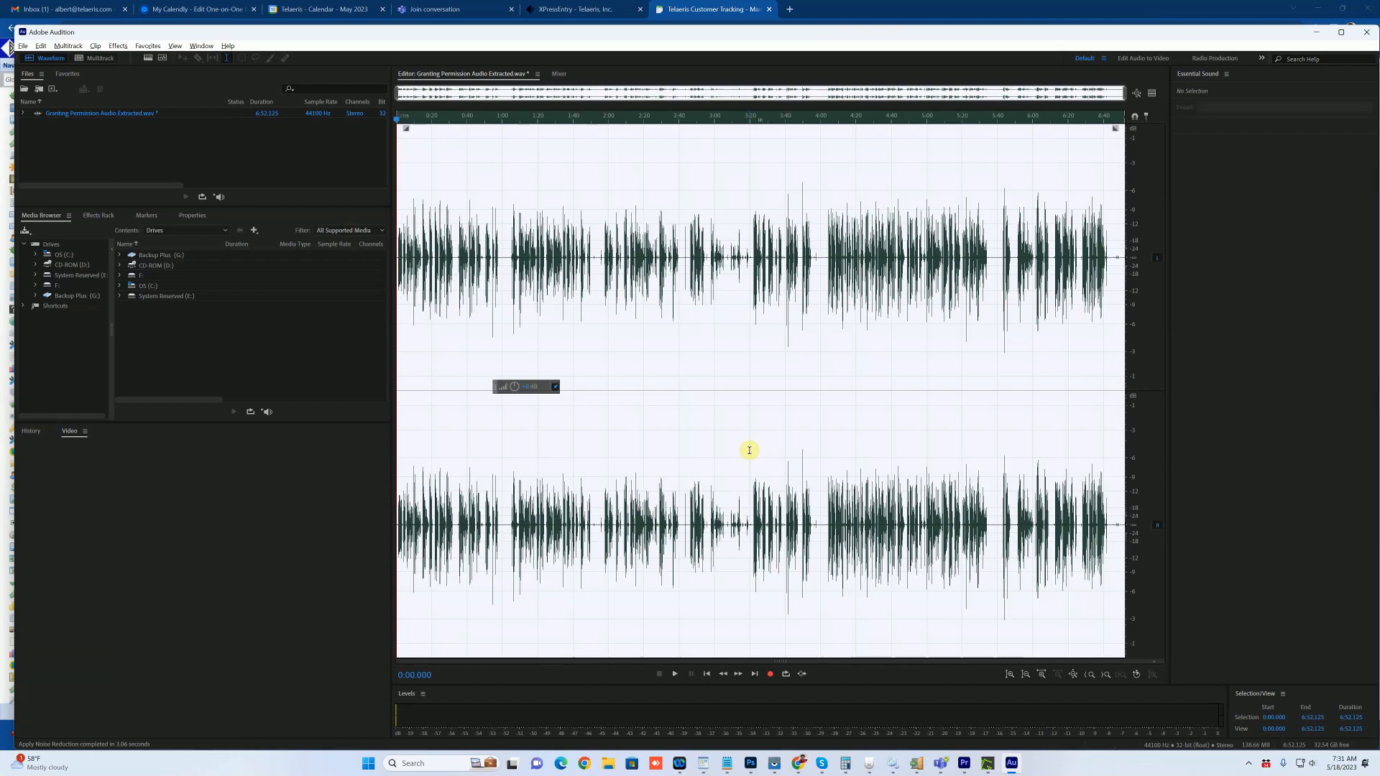
click(749, 450)
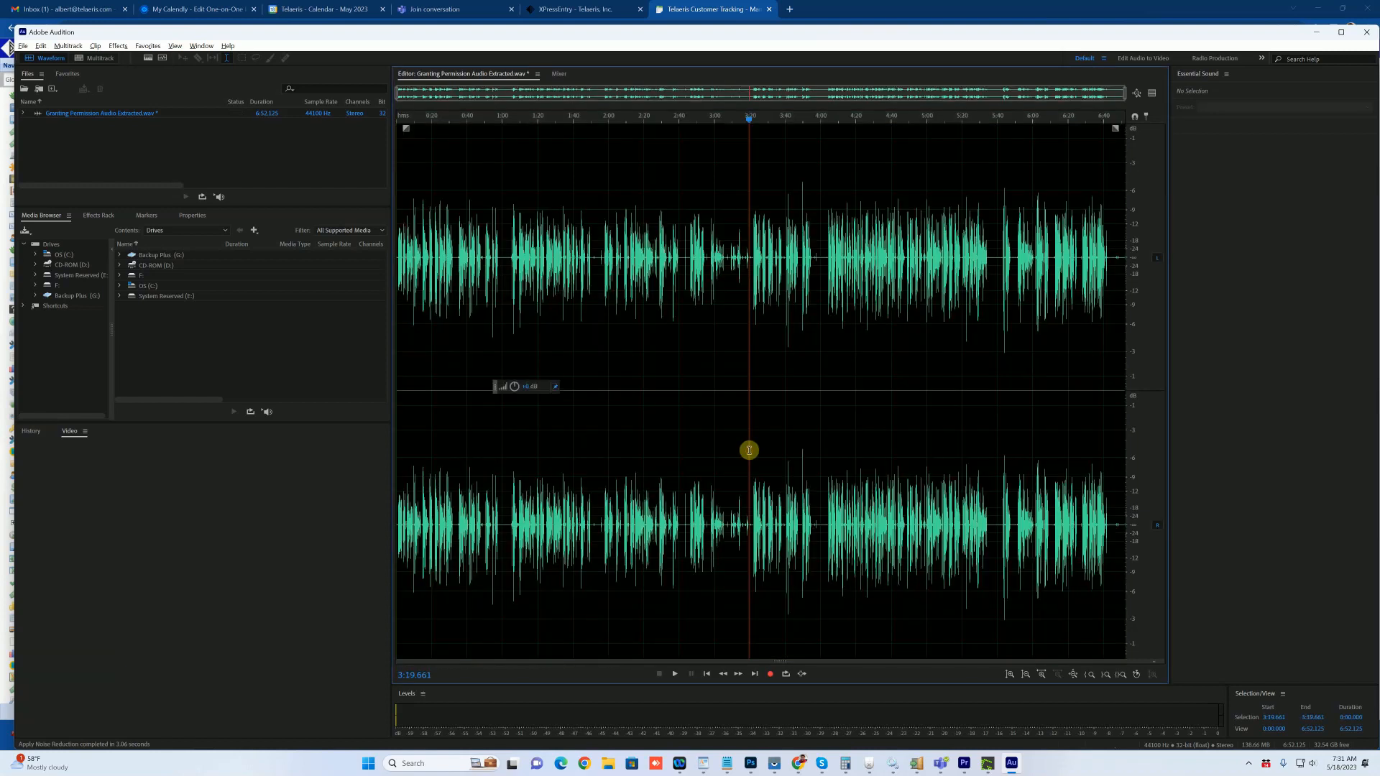
Step: In Premiere Pro, undo the Sequence 01 edits and then redo them
click(966, 767)
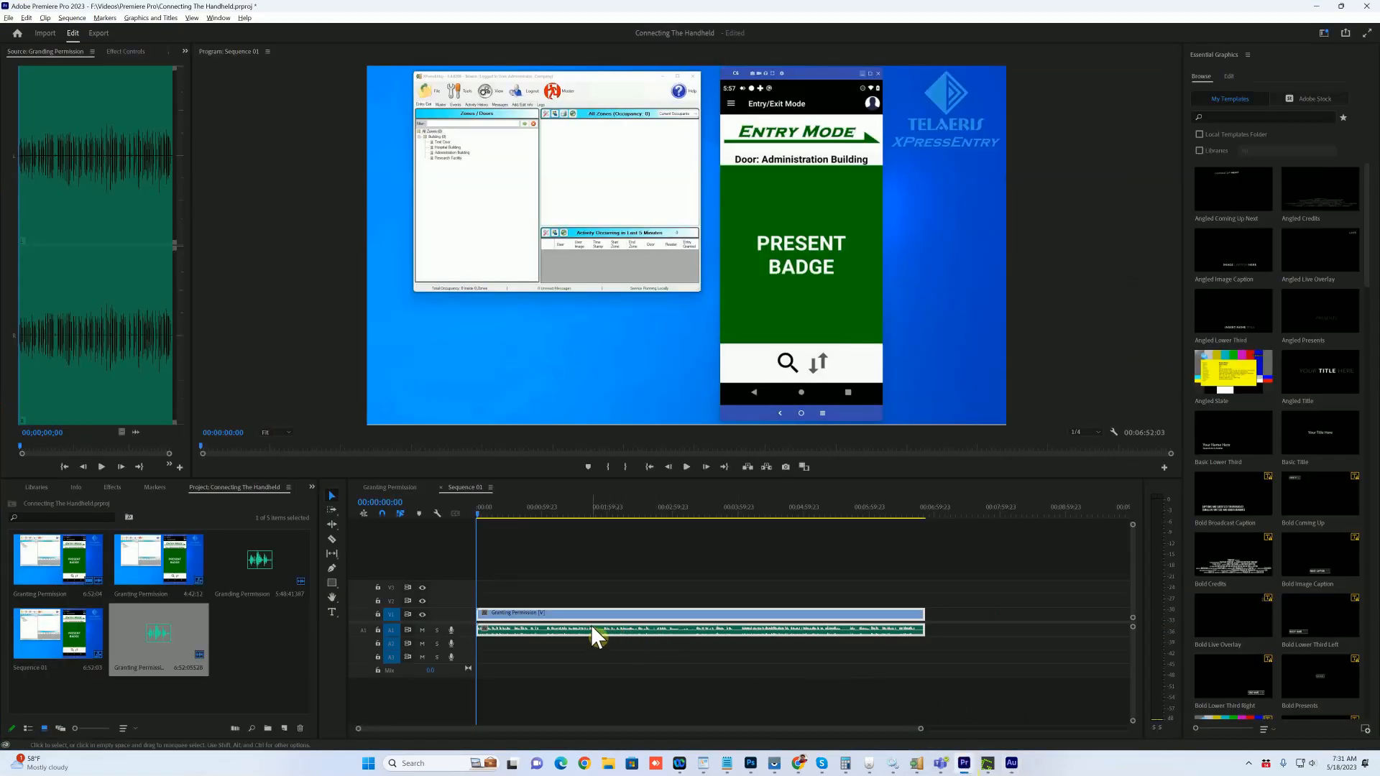
key(ctrl+z)
key(ctrl+z)
key(ctrl+z)
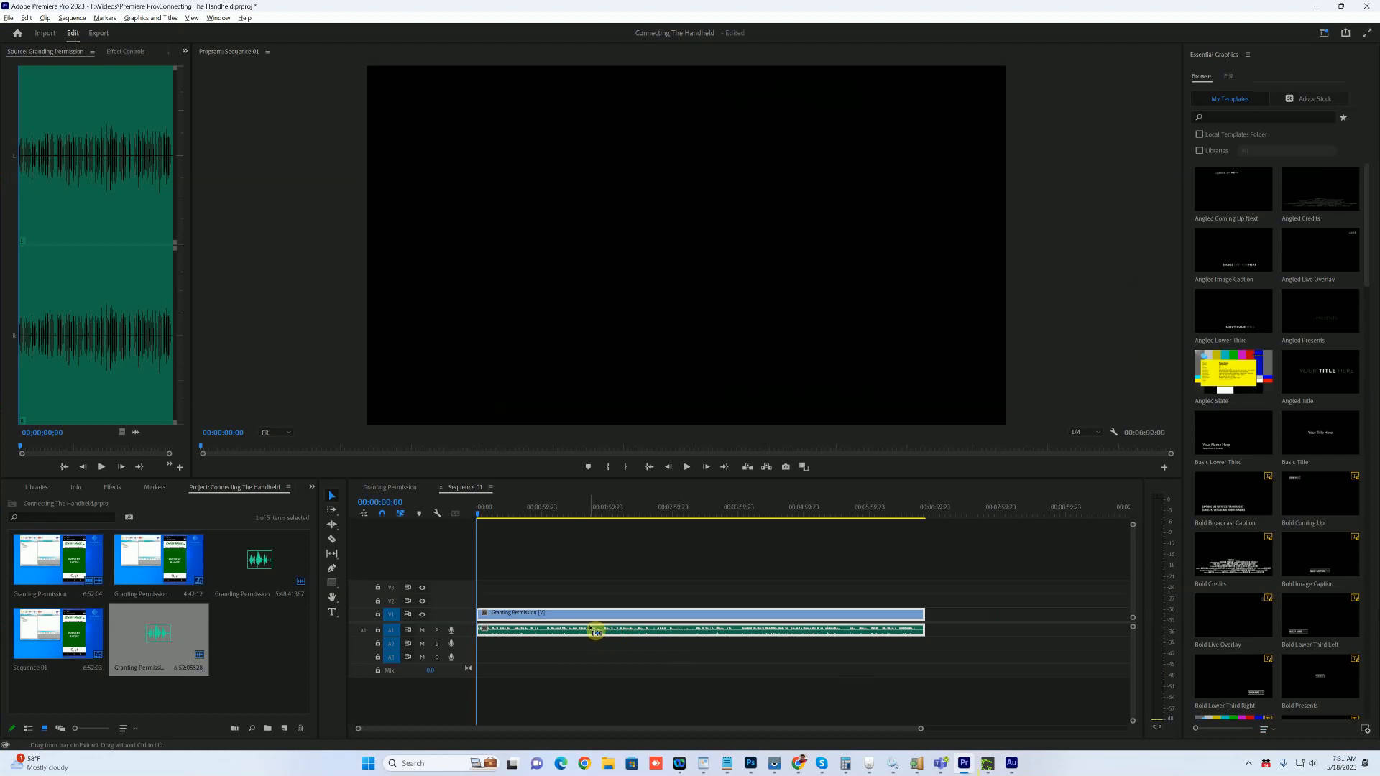
key(ctrl+shift+z)
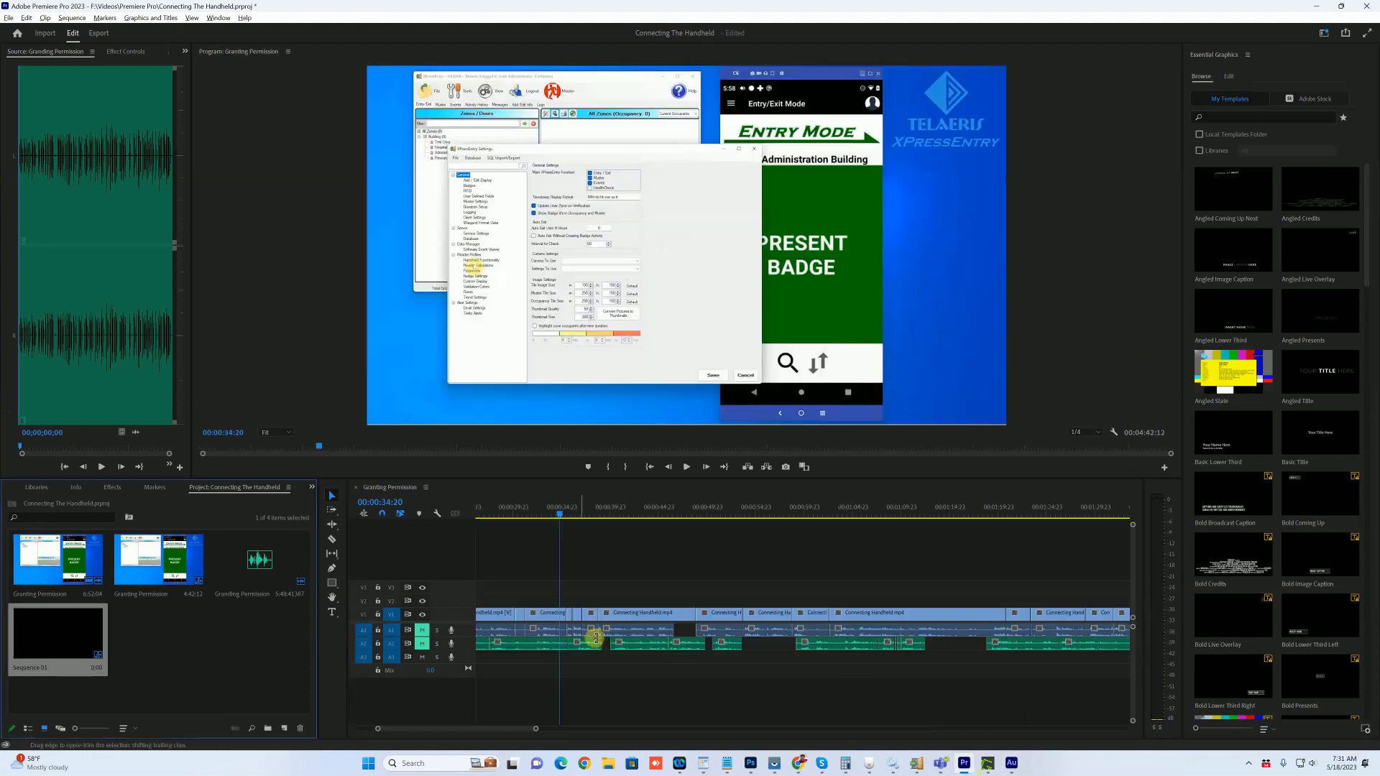
Step: Create Sequence 02 with the Granting Permission clip at its start, keeping existing settings
click(285, 728)
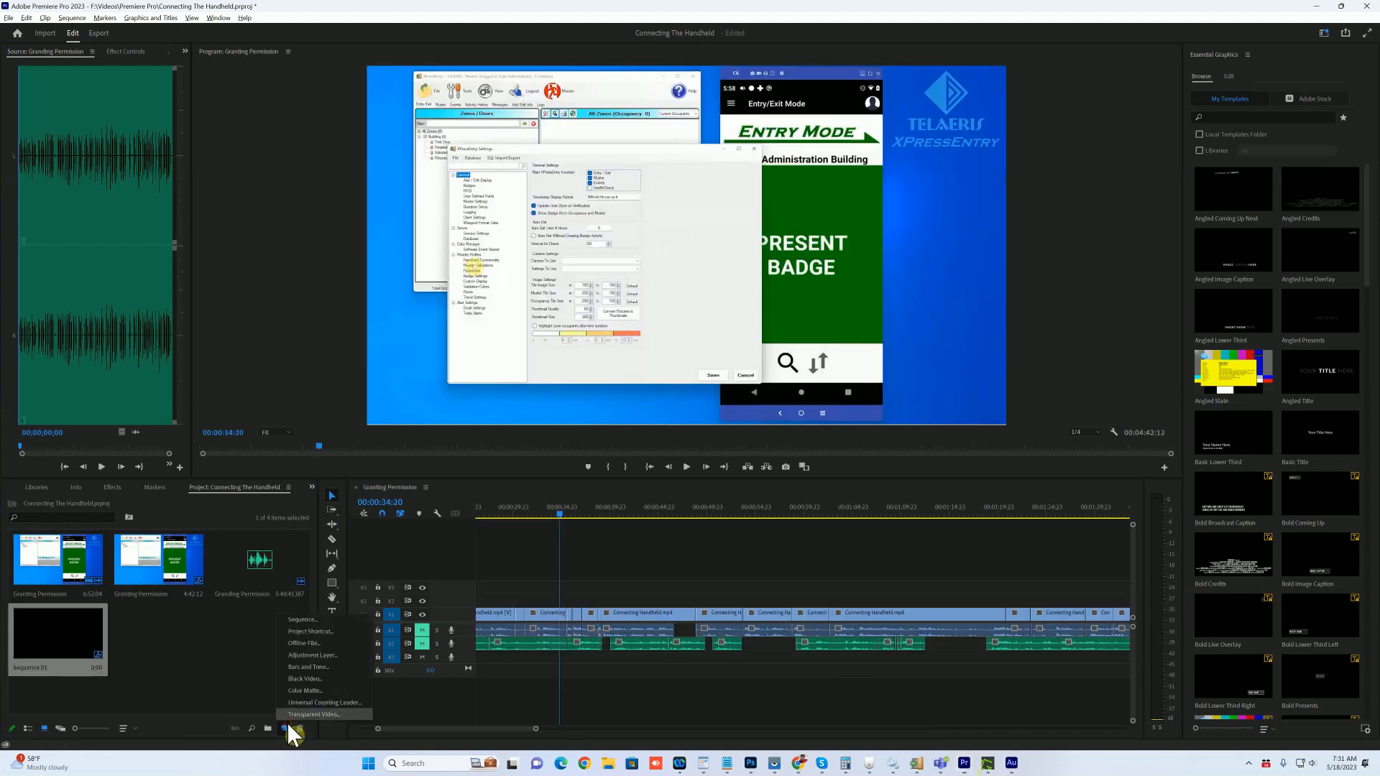
click(308, 623)
click(755, 579)
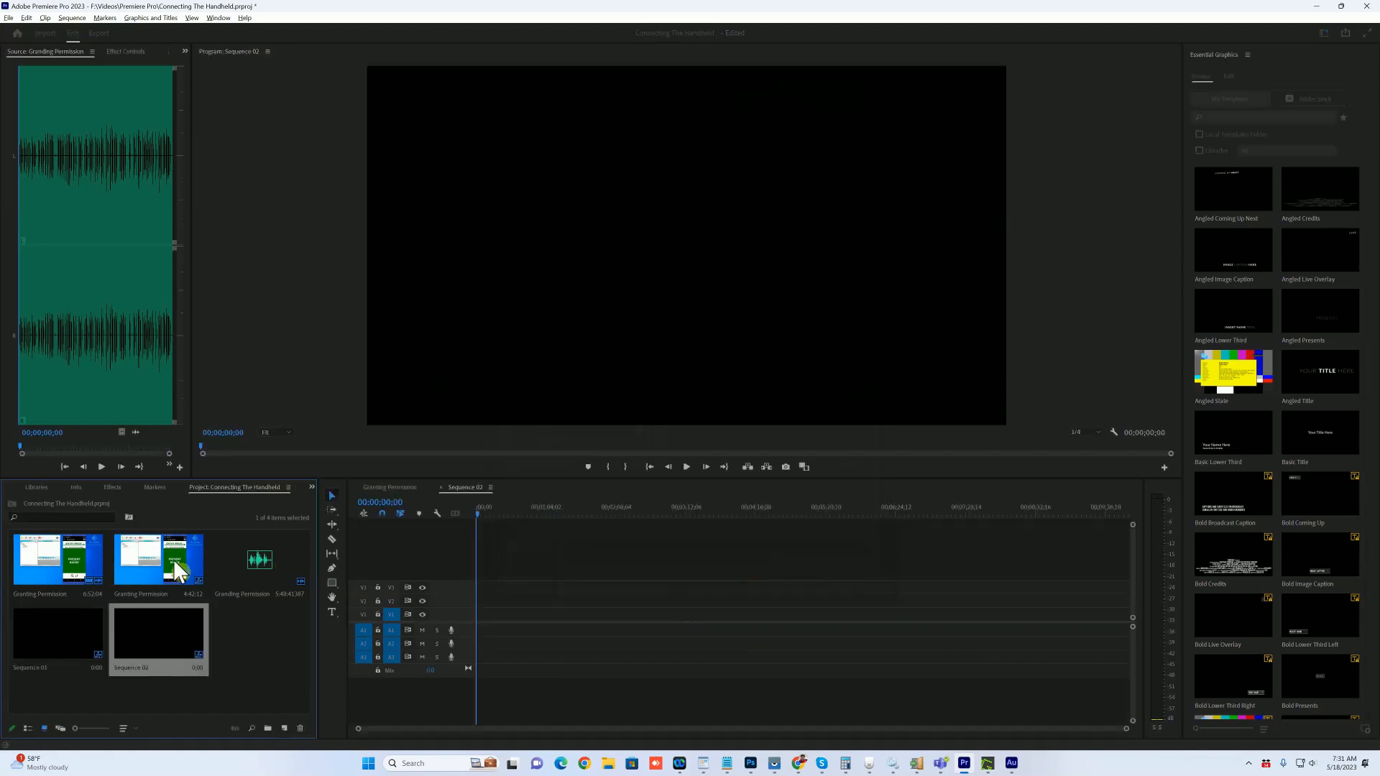
drag(83, 568, 477, 616)
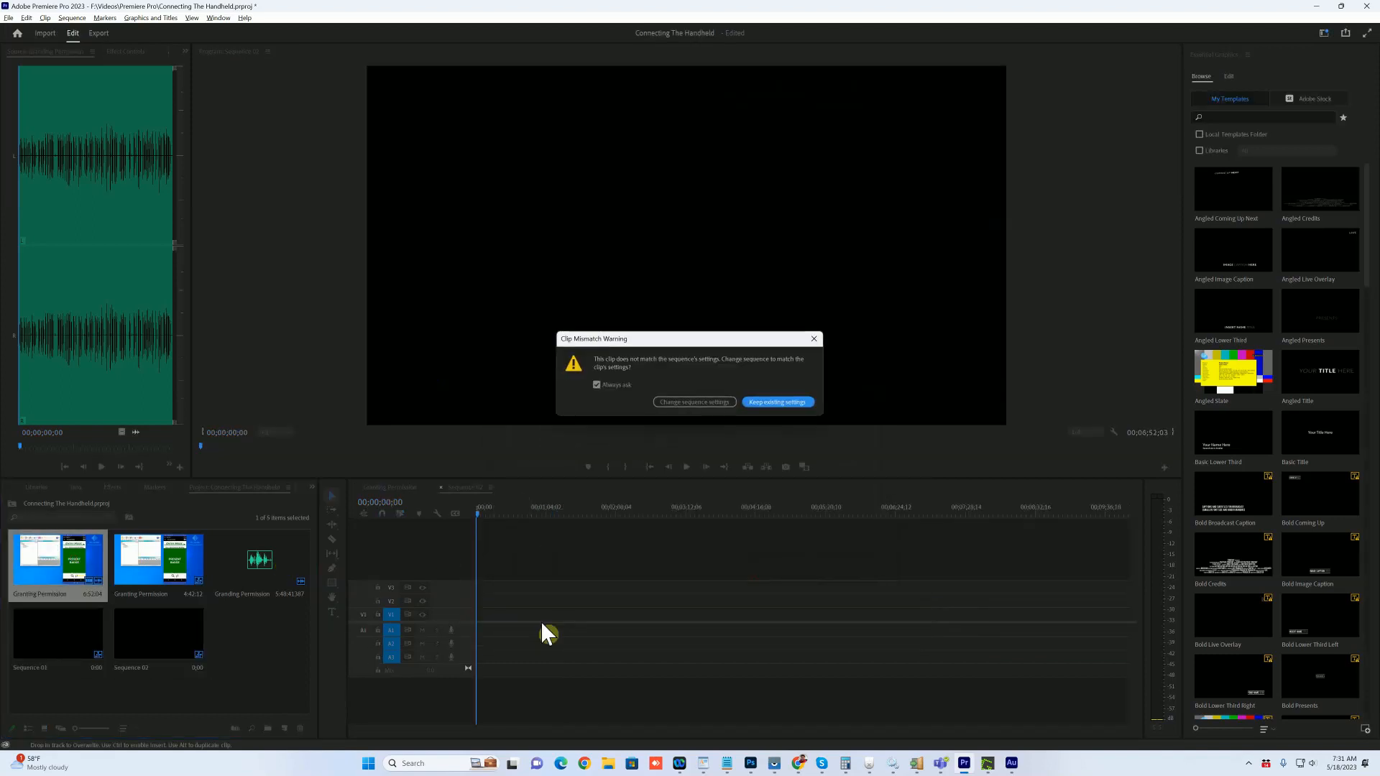
click(672, 406)
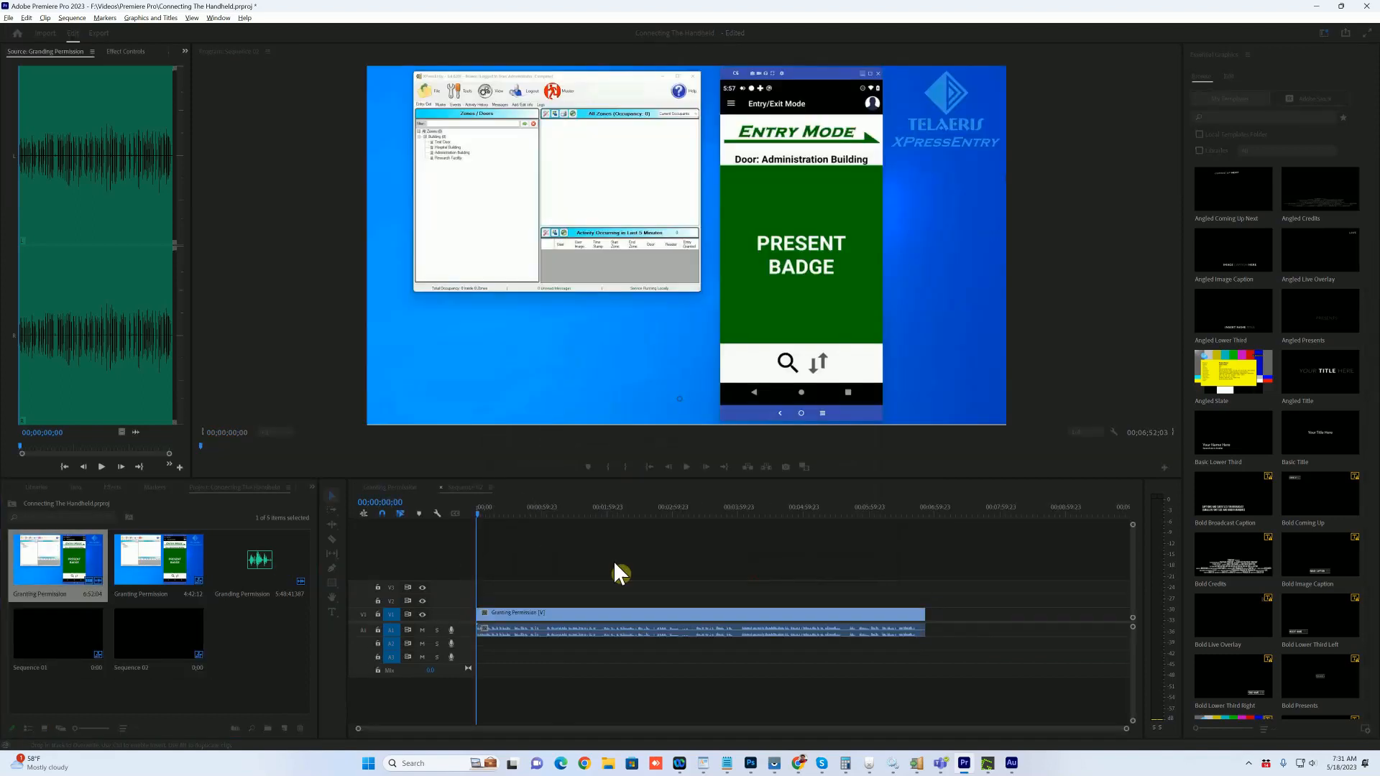
Step: Send the Granting Permission clip in Sequence 02 to Adobe Audition for editing
click(545, 632)
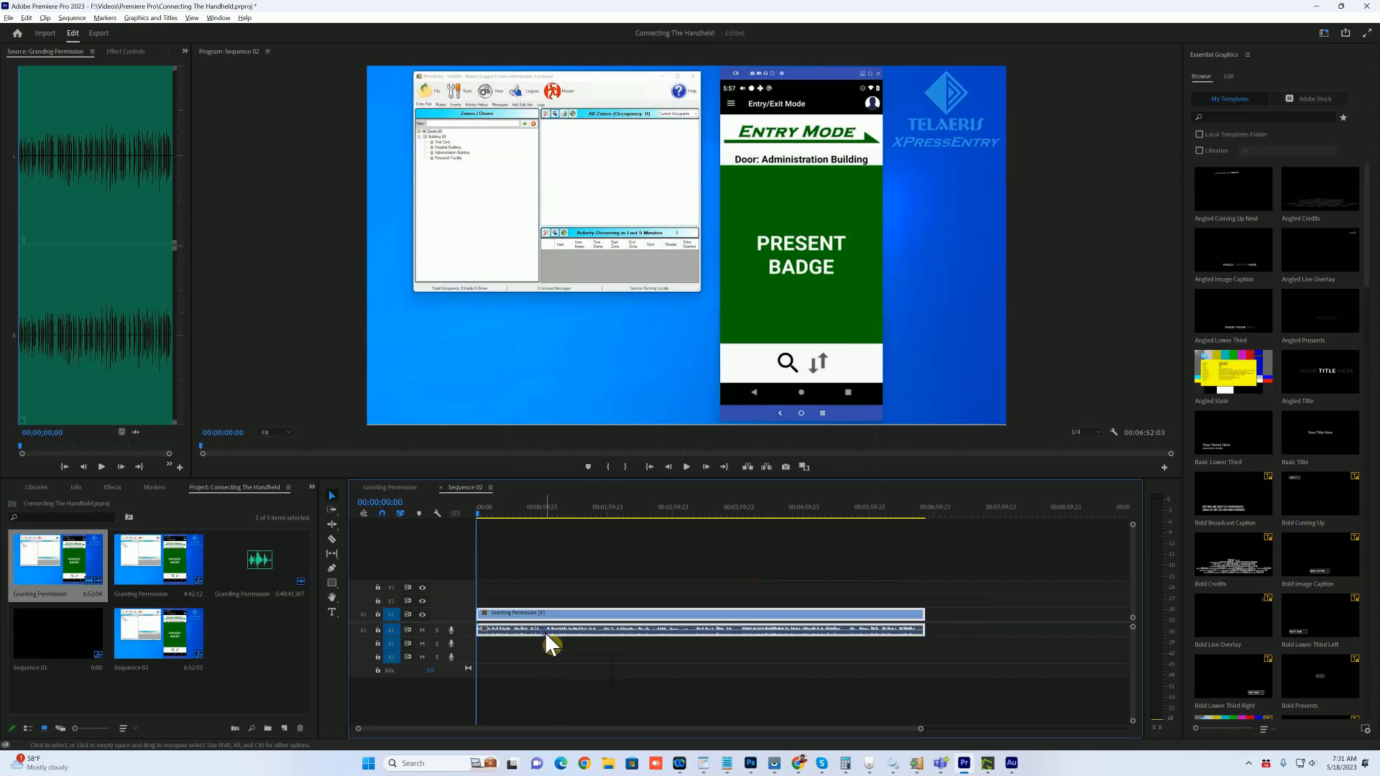
right_click(545, 632)
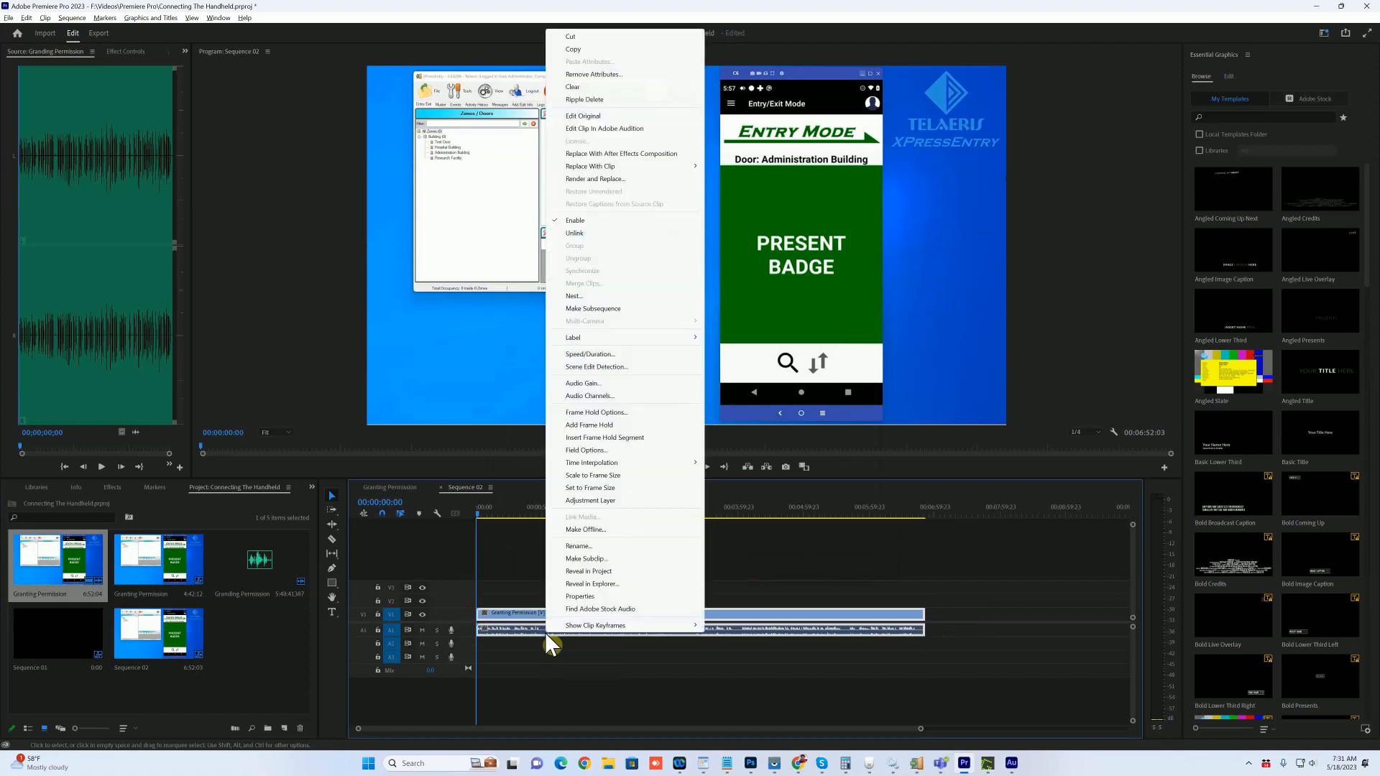
click(580, 130)
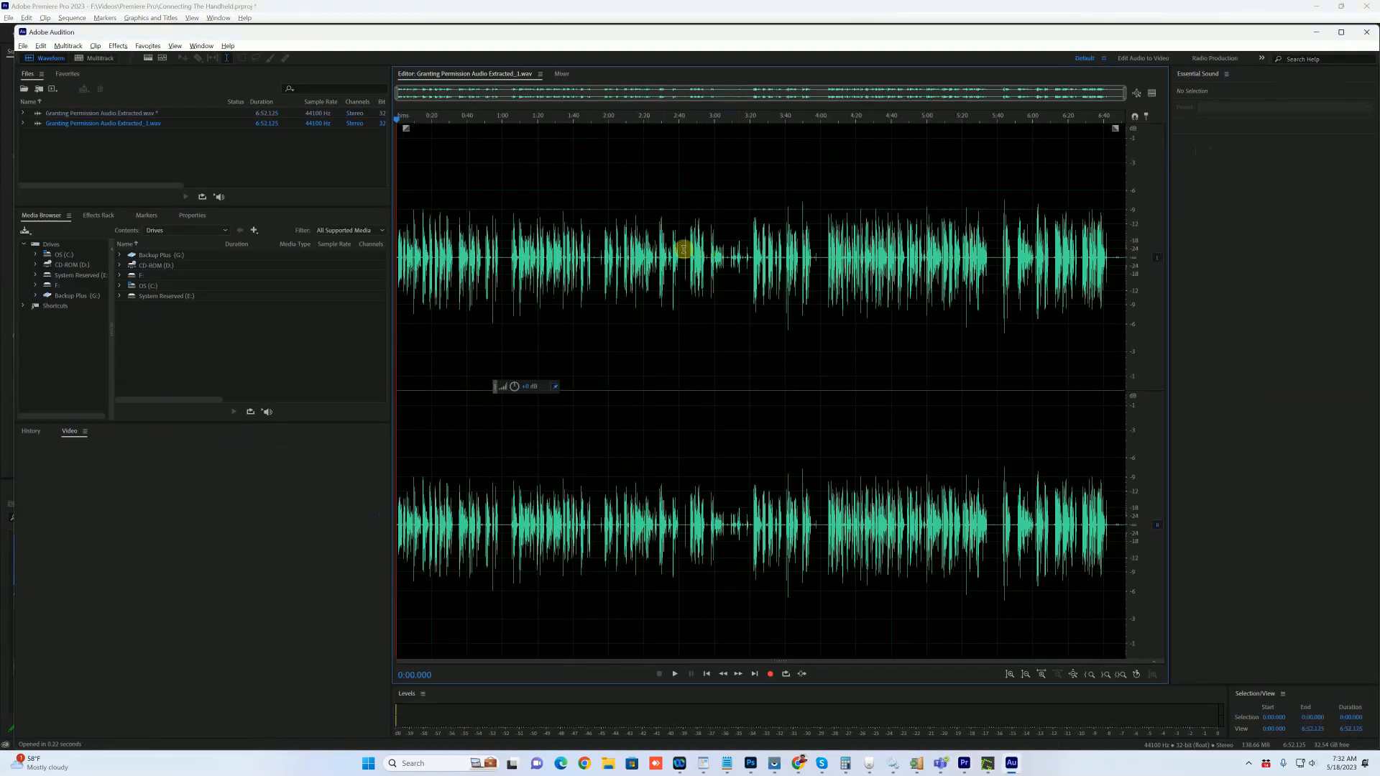
Step: Delete the 2:55.884–3:54.716 audio, save Granting Permission Audio Extracted_1.wav, and return to Premiere
drag(707, 302, 813, 303)
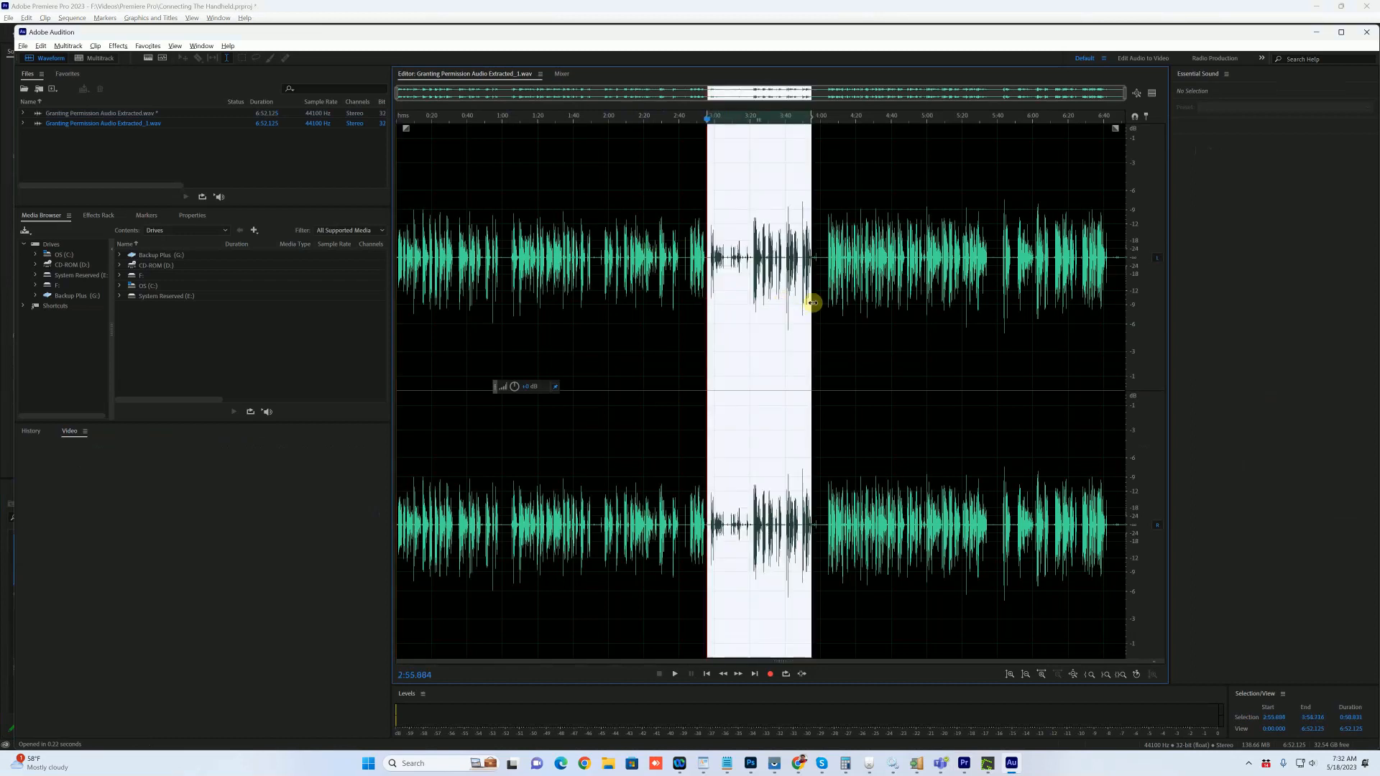
key(Delete)
key(ctrl+s)
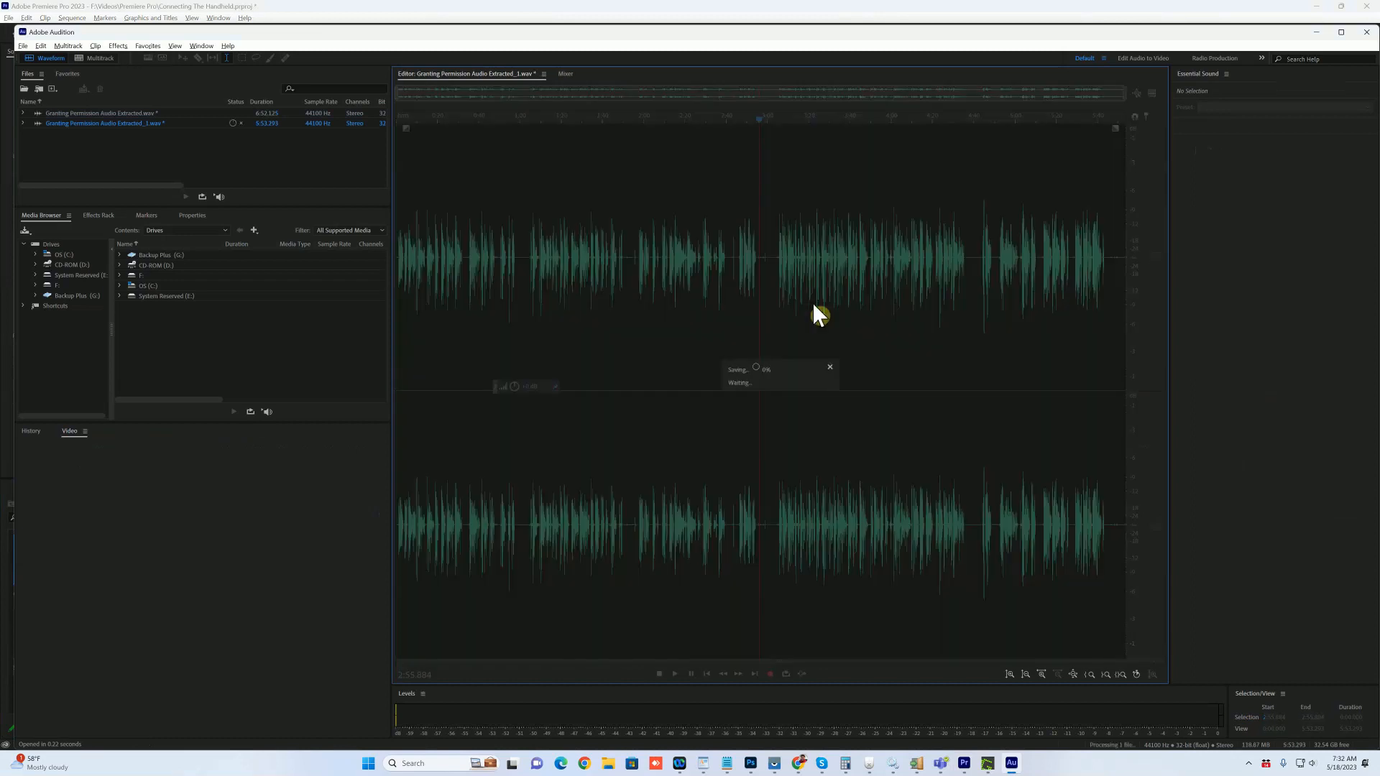
key(alt+Tab)
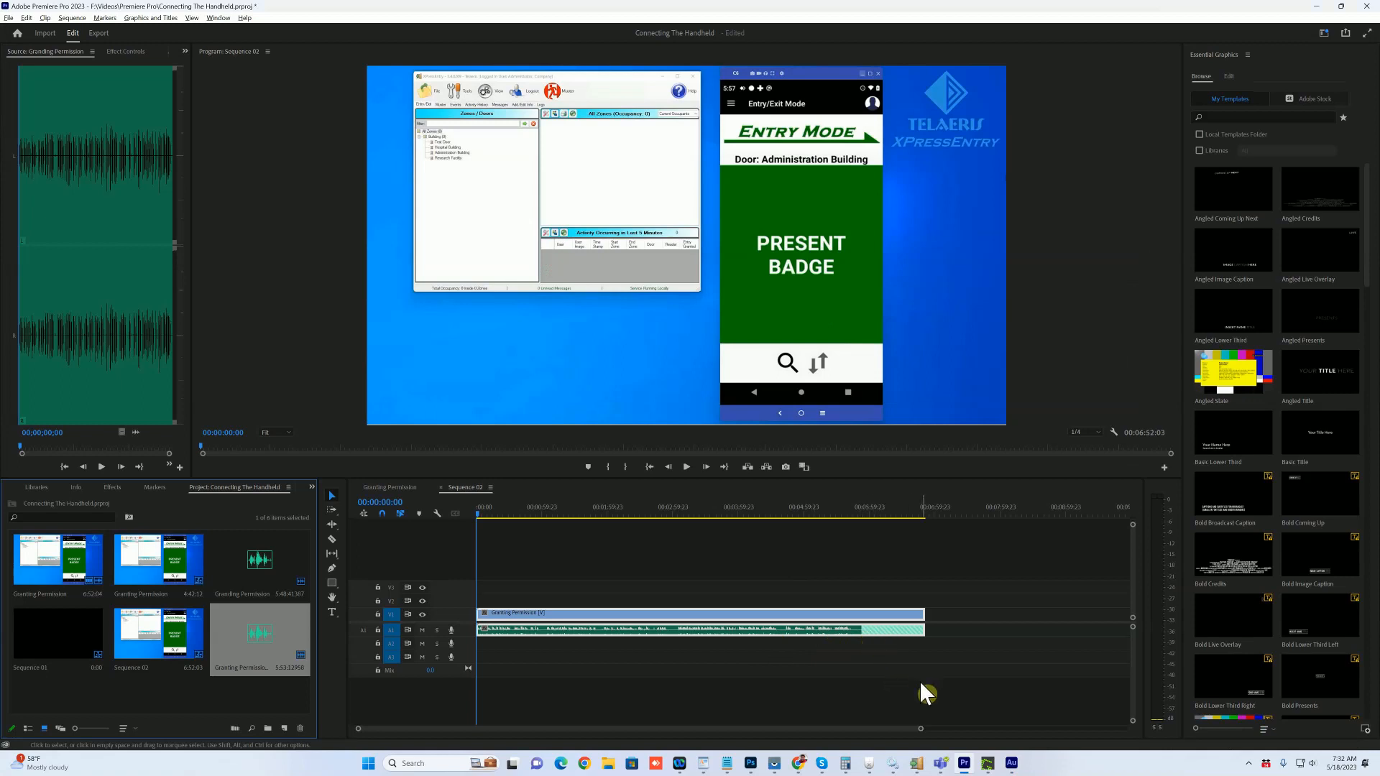
click(1249, 763)
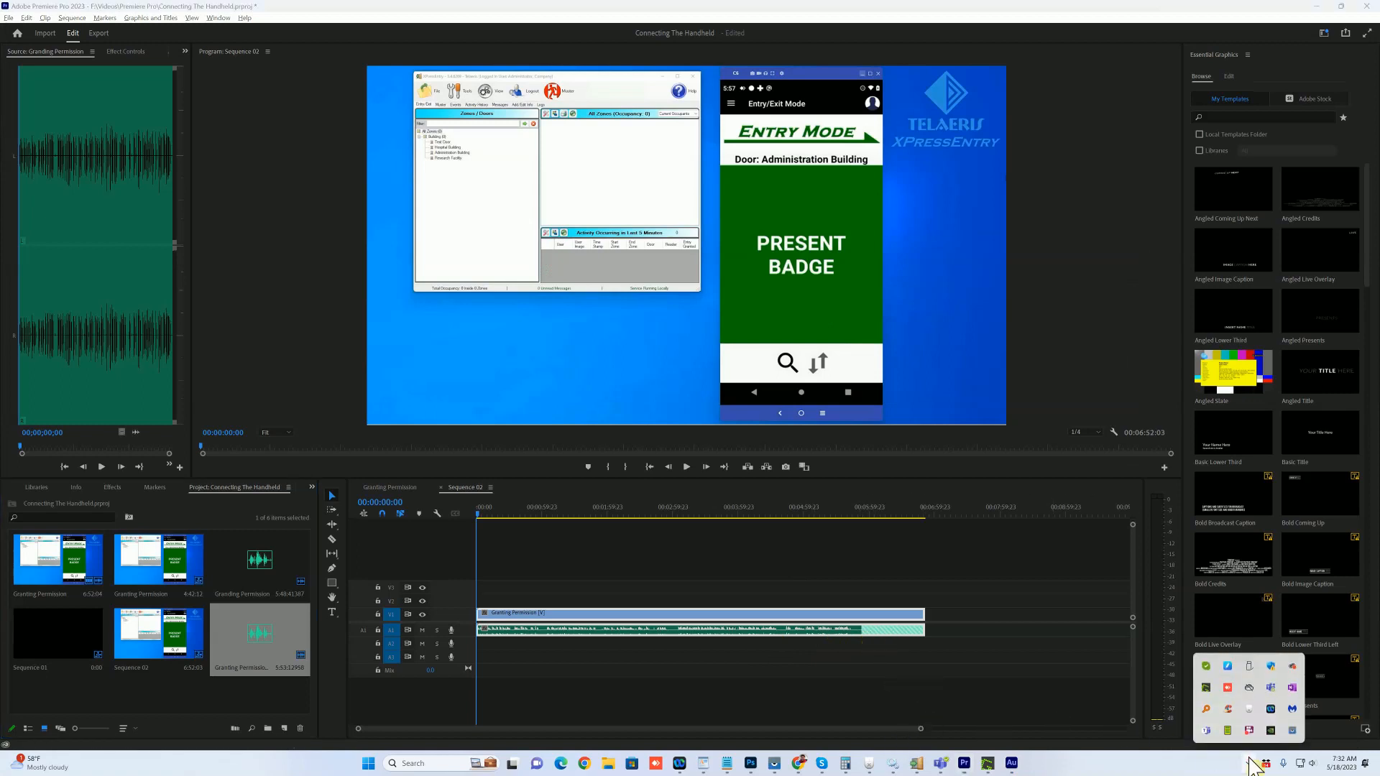
right_click(1266, 732)
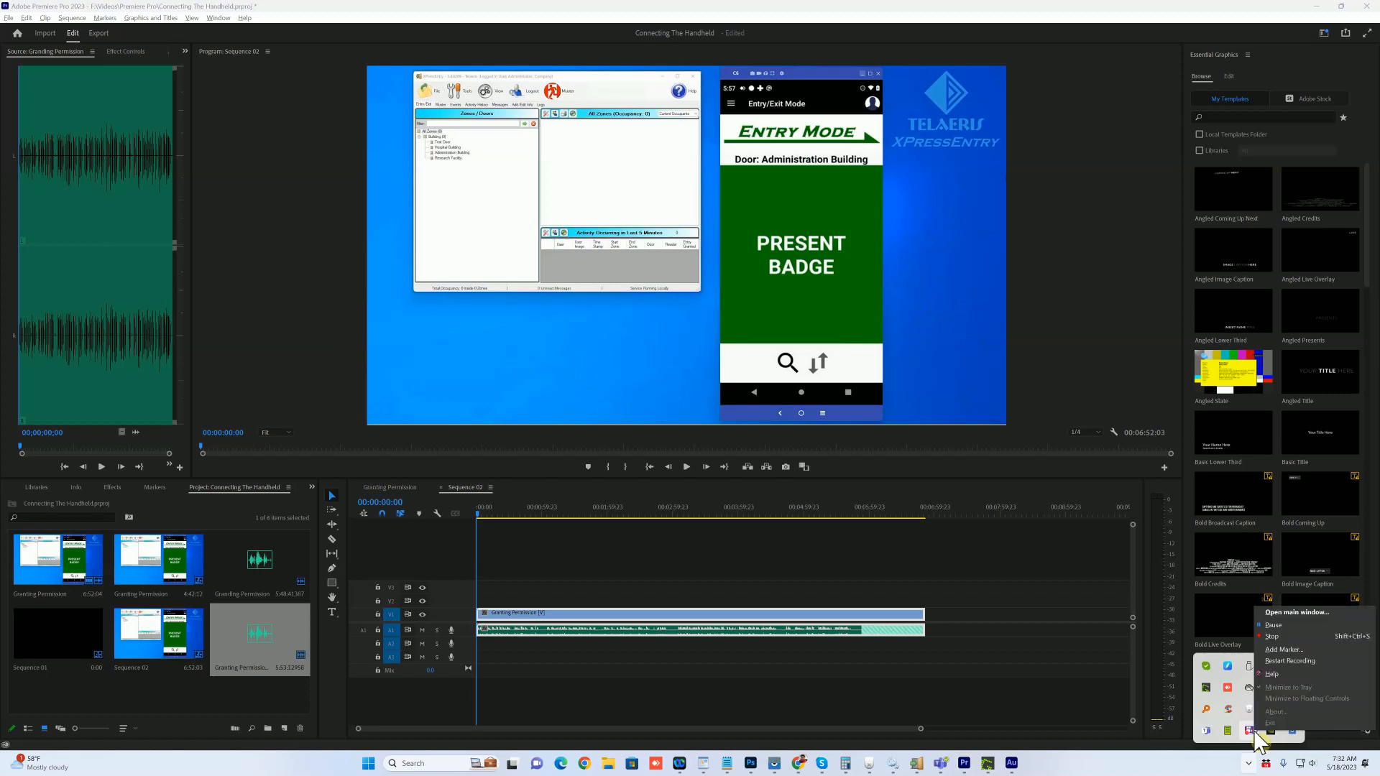